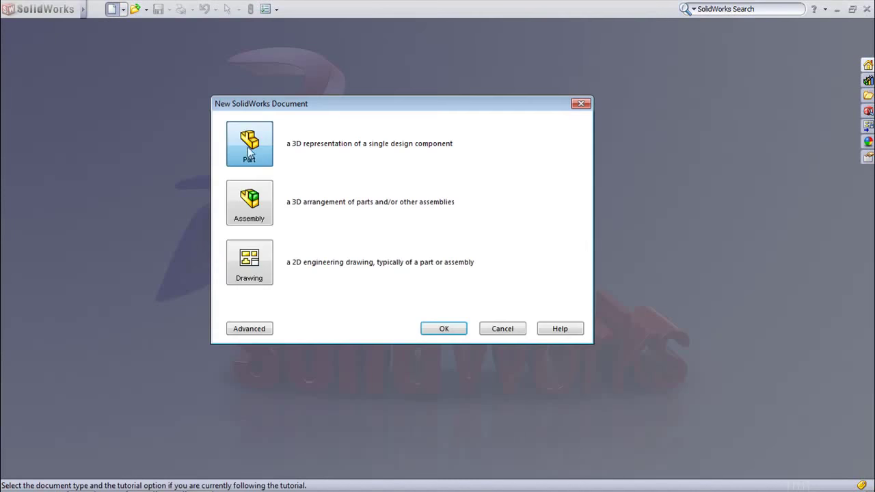
Step: Create a new part and sketch a circle about 78 mm in diameter centred on the origin of the Top Plane
click(442, 329)
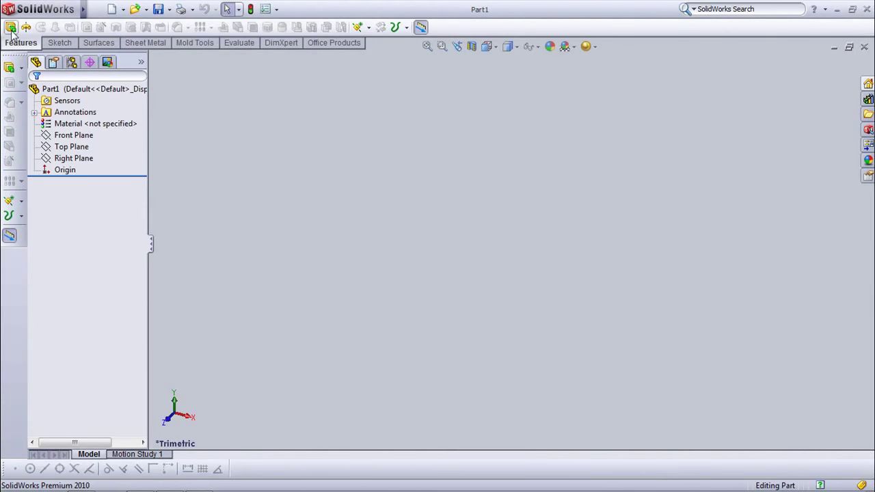
click(10, 27)
click(325, 242)
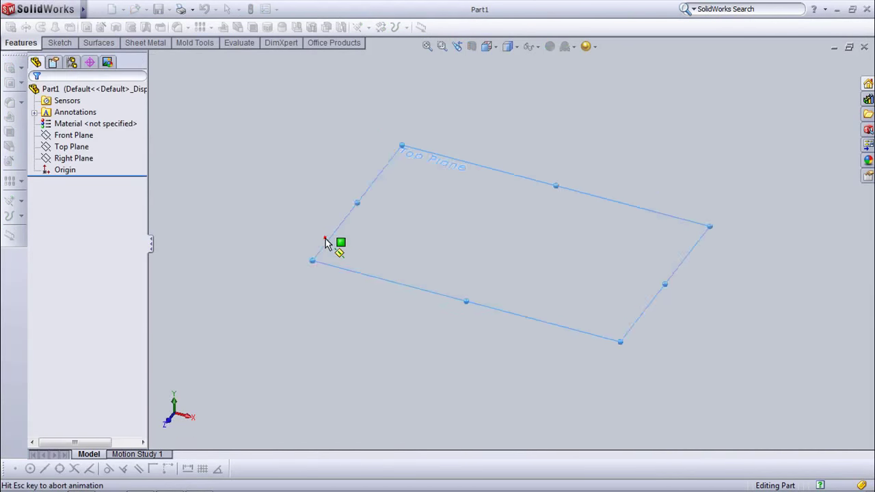
click(127, 27)
mouse_move(511, 243)
mouse_down()
mouse_move(508, 171)
mouse_move(499, 174)
mouse_up()
Step: Dimension the circle's diameter and set it to 140 mm
click(33, 27)
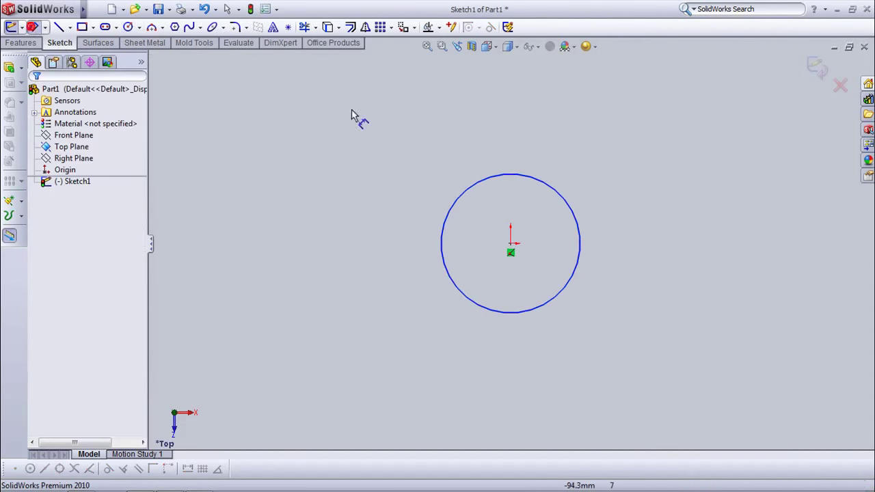
click(505, 178)
click(509, 143)
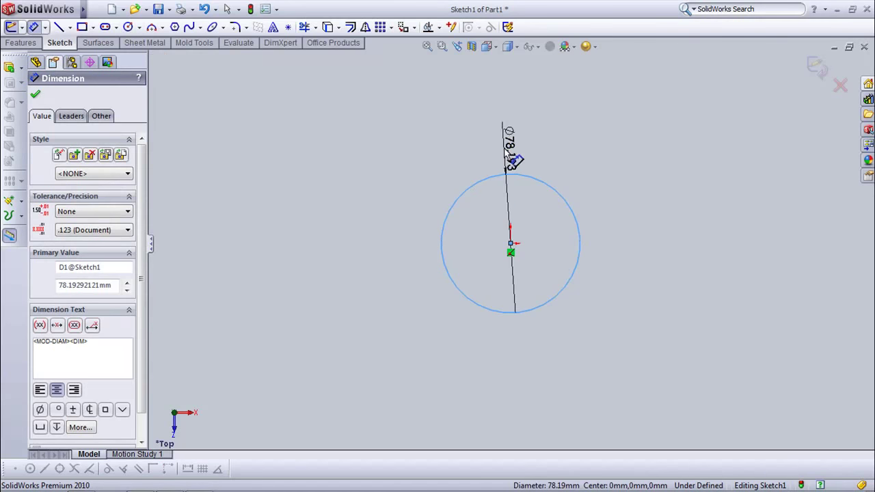
text(1)
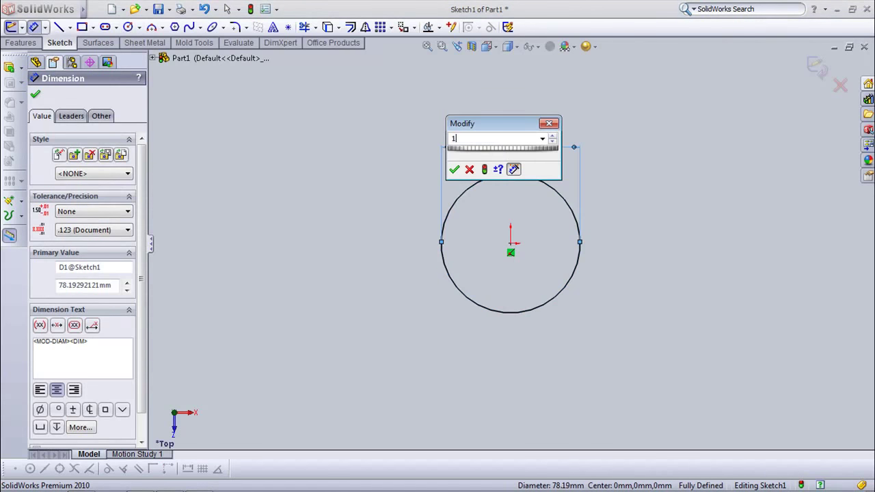
text(40)
click(454, 170)
key(Escape)
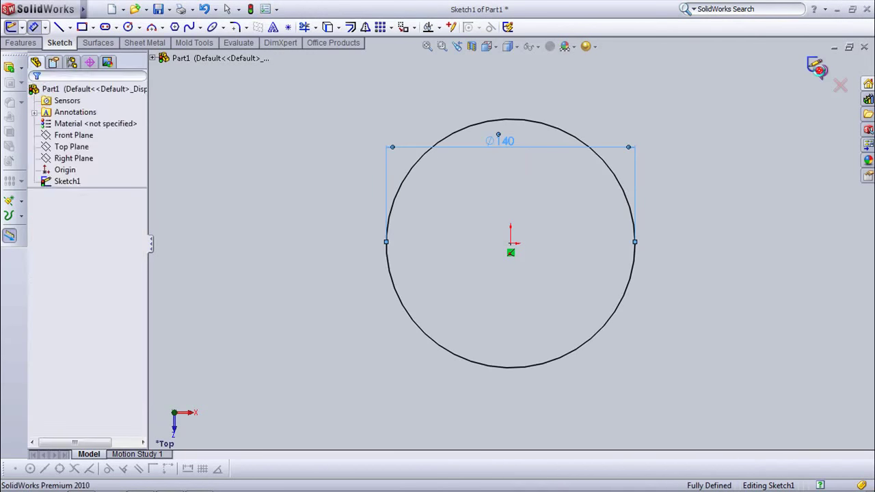
Step: Extrude the circle 100 mm as a blind boss with a 2-degree outward draft
click(10, 67)
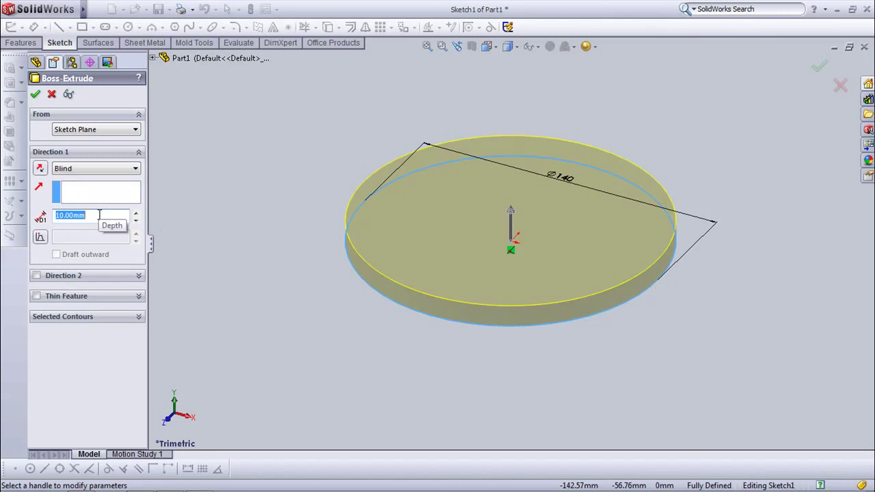
text(100)
click(40, 237)
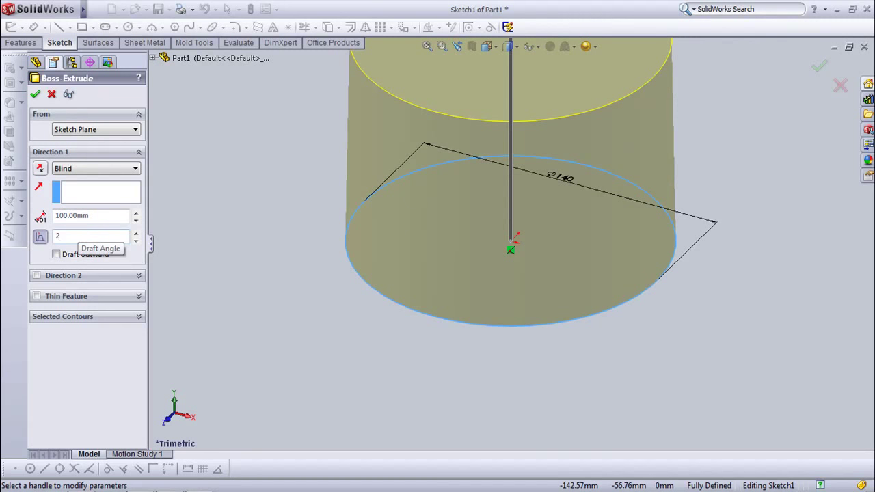
text(2)
click(56, 254)
click(34, 95)
click(426, 46)
click(338, 95)
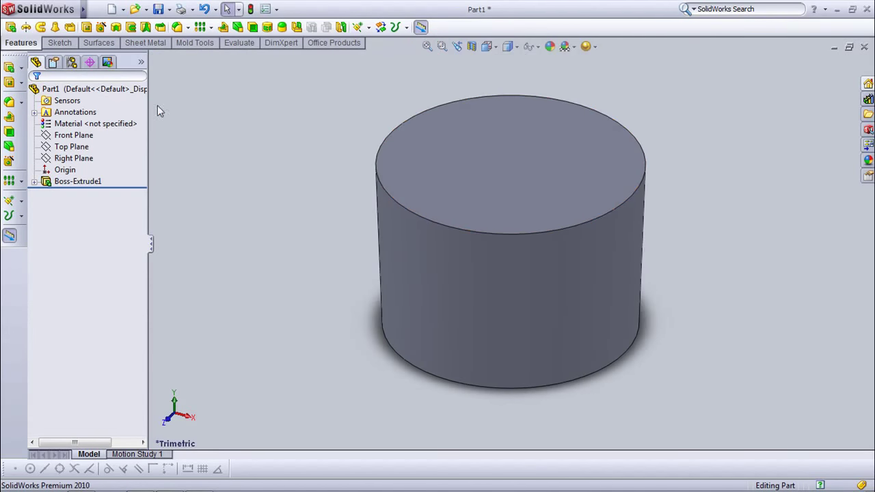
Step: Start a boss sketch on the cylinder's top face and convert its circular edge into a sketch circle
click(9, 27)
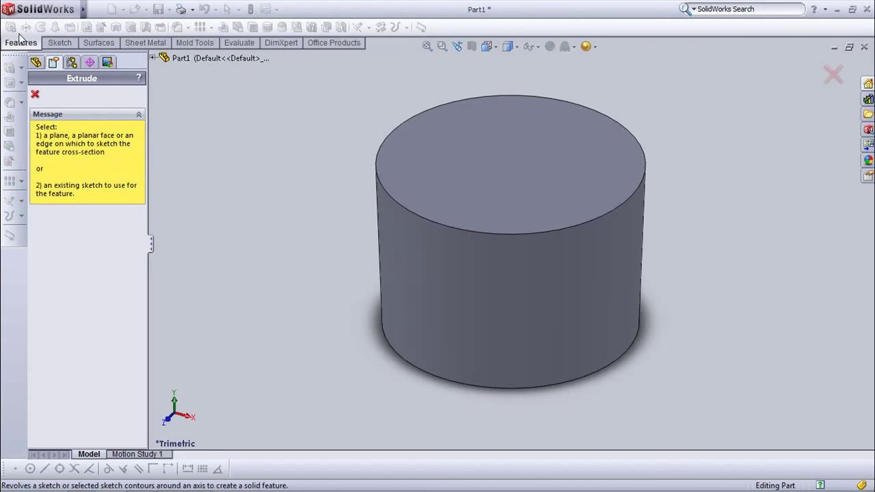
click(415, 158)
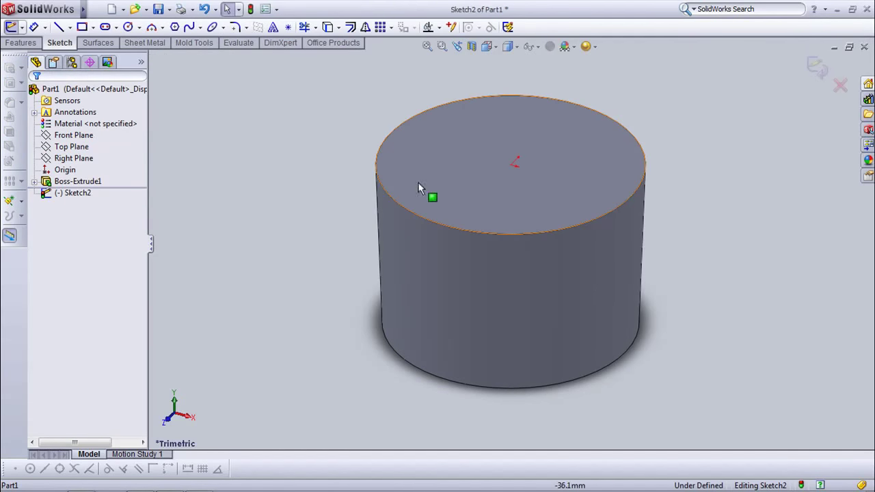
click(418, 214)
click(328, 27)
click(819, 68)
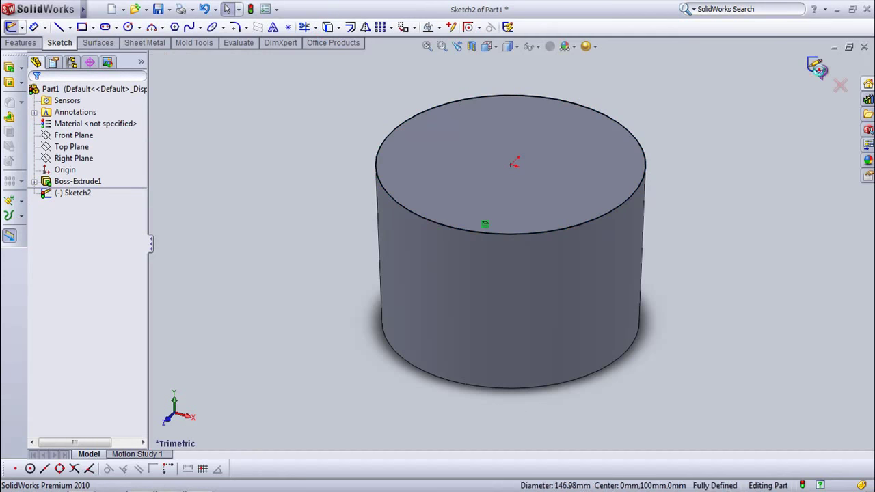
Step: Extrude the converted circle 40 mm upward with a 10-degree outward draft, merged with the body
key(e)
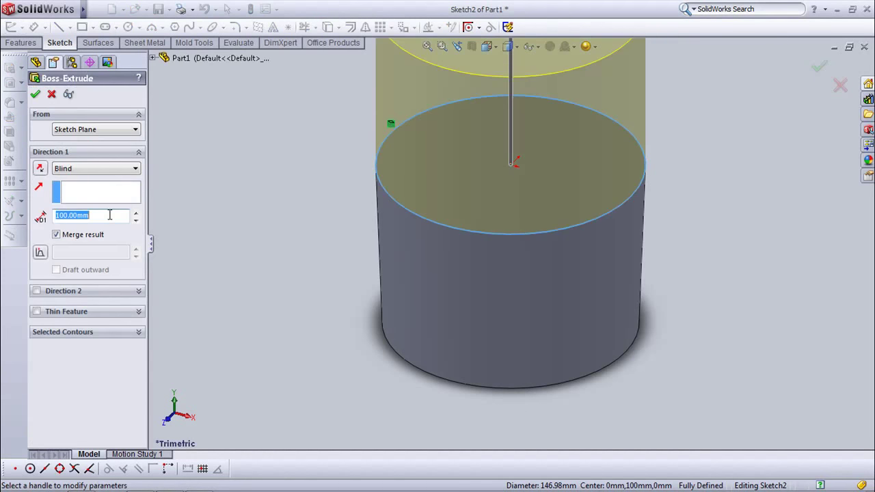
text(40)
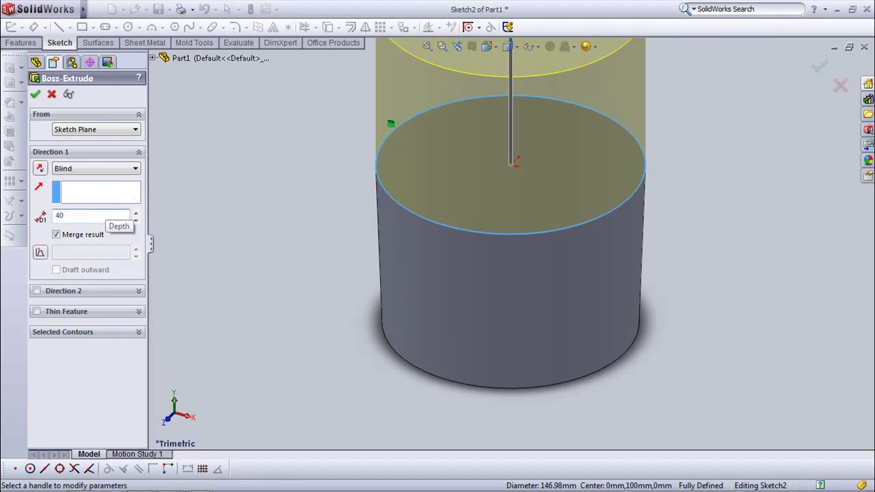
click(39, 253)
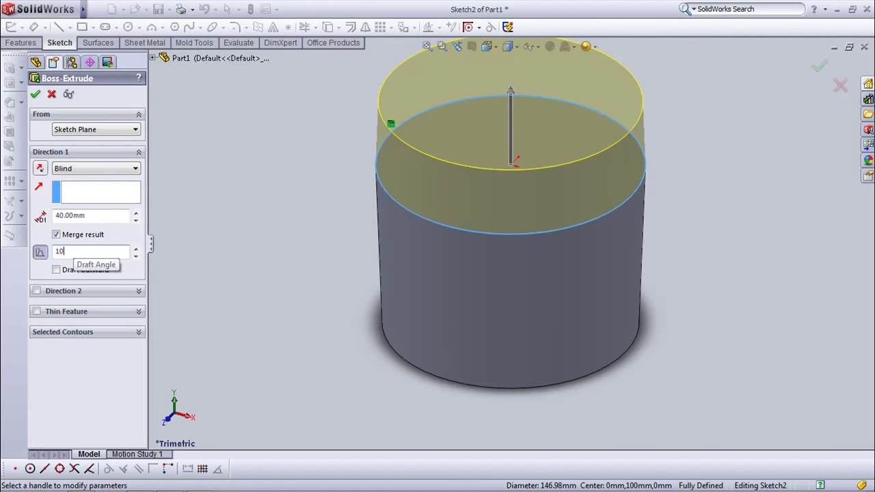
click(55, 270)
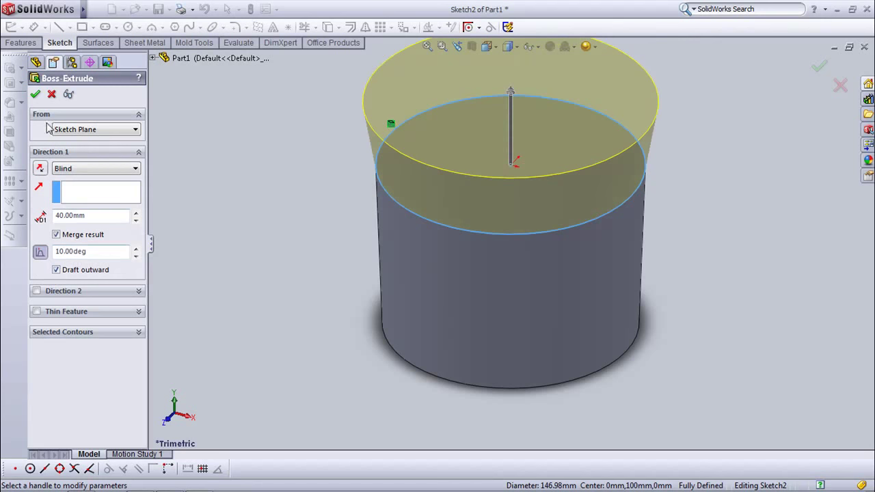
click(36, 95)
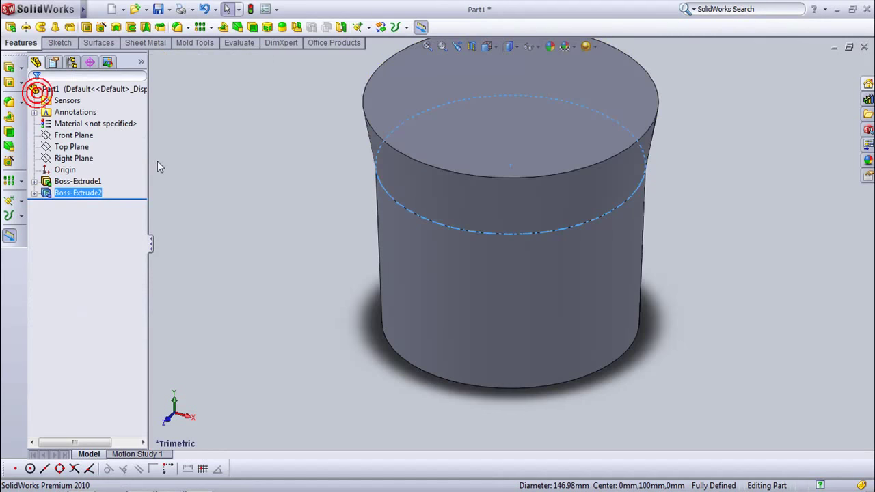
click(427, 45)
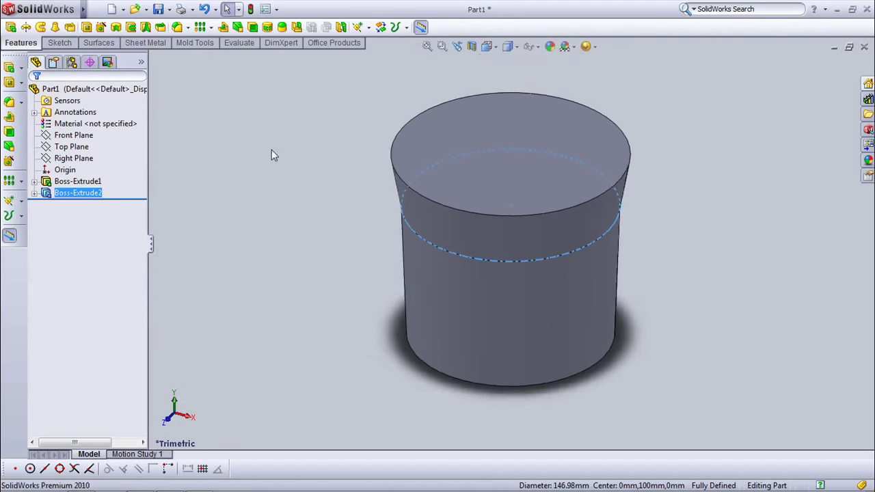
click(272, 149)
Step: Round the body's bottom circular edge with a 7 mm constant-radius fillet
middle_drag(299, 301, 296, 173)
click(177, 27)
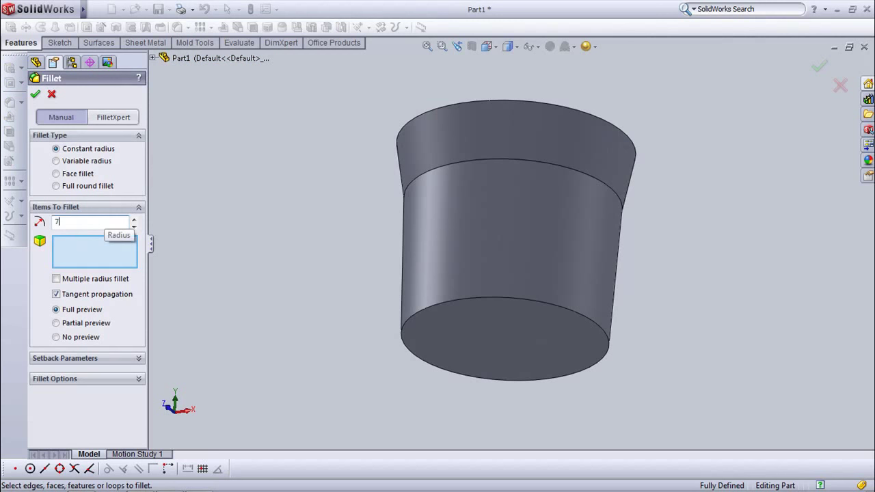
click(432, 307)
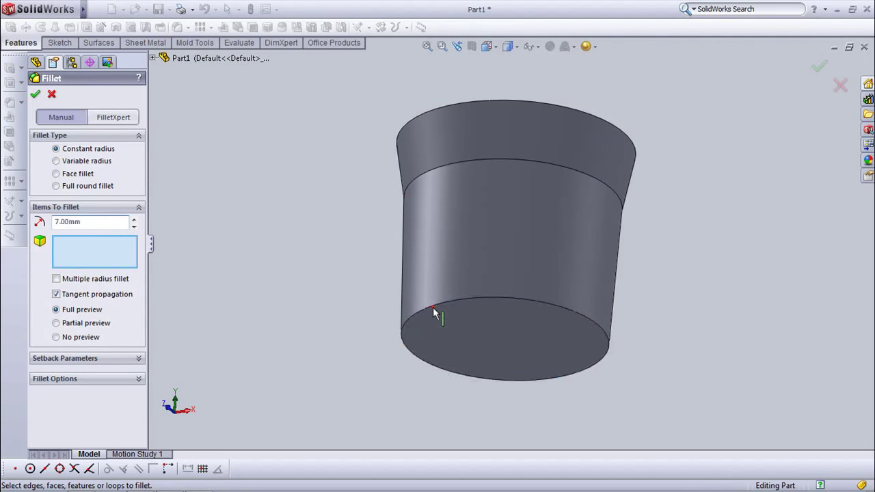
click(35, 93)
middle_drag(305, 103, 300, 195)
click(320, 198)
key(Escape)
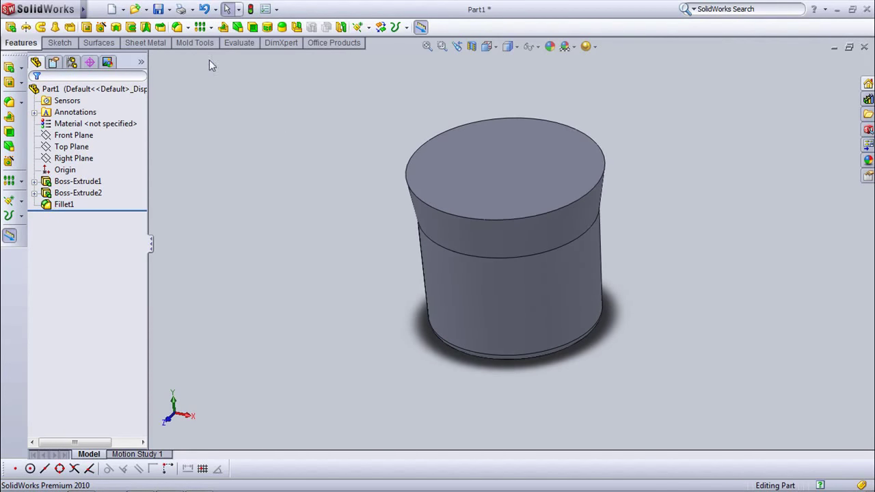
Step: Shell the body to a 2 mm wall thickness, removing the top face
click(252, 27)
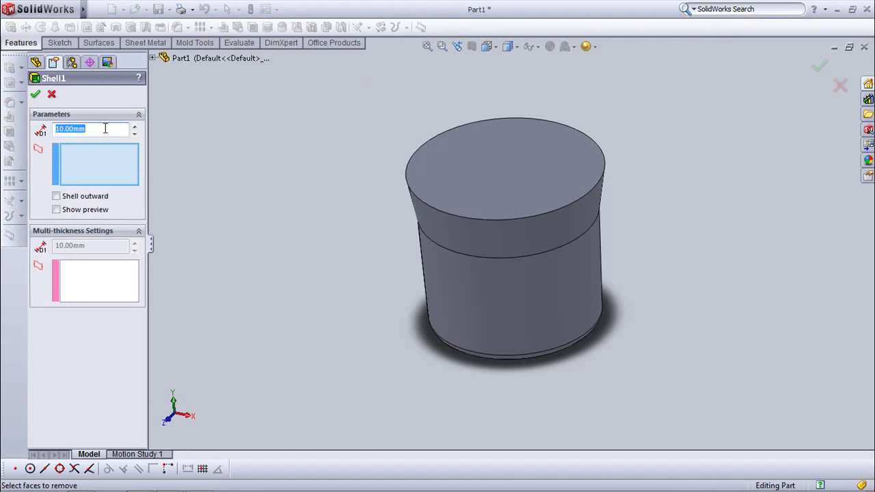
text(2)
click(455, 187)
click(57, 210)
click(36, 95)
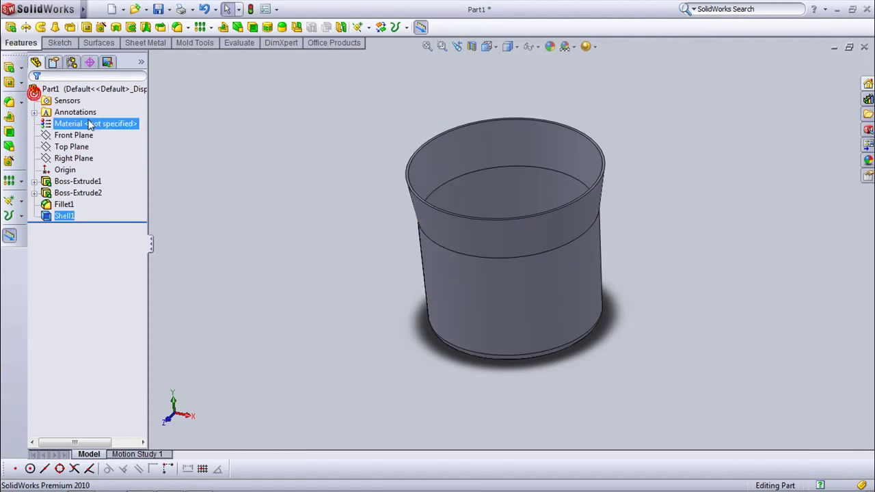
Step: Start a boss sketch on the flat bottom face and convert its circular edge into a sketch circle
middle_drag(314, 314, 296, 207)
middle_drag(356, 280, 341, 248)
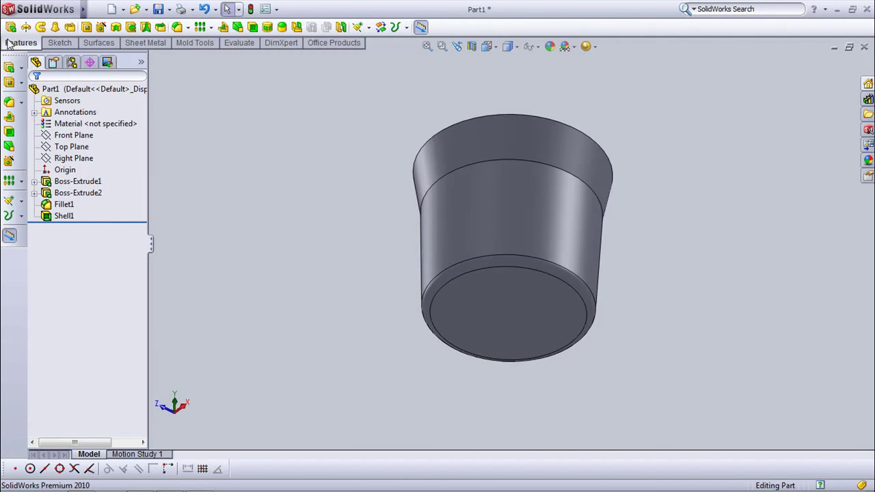
click(9, 67)
click(465, 313)
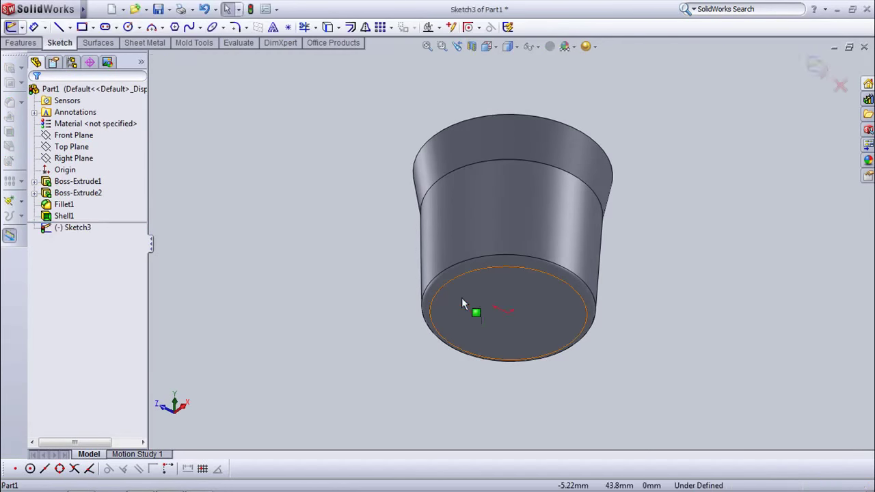
click(462, 281)
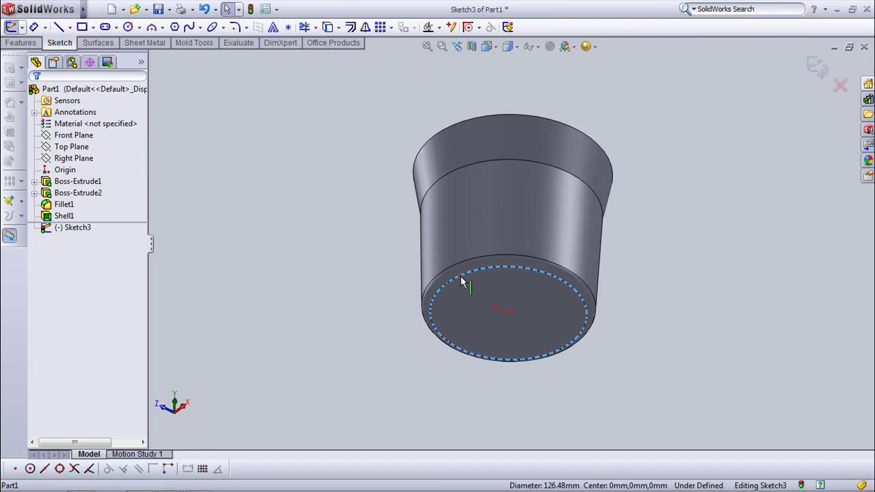
click(328, 28)
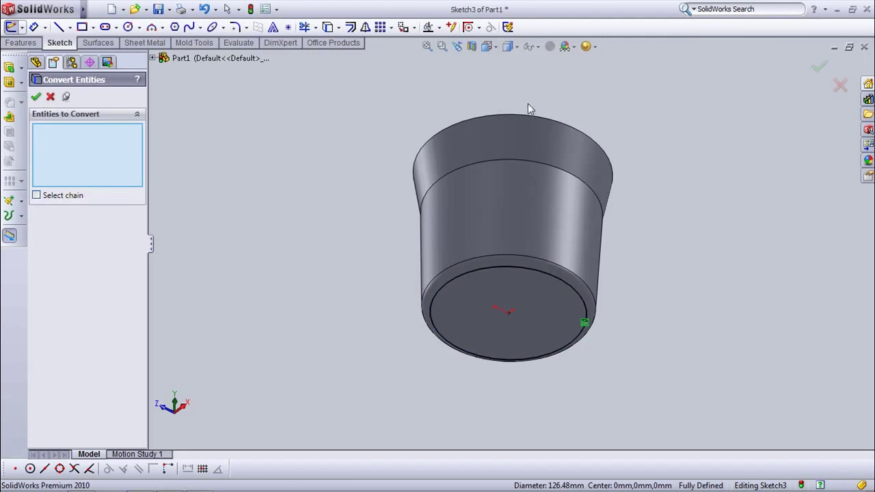
click(821, 64)
Step: Extrude the bottom circle 1 mm as a thin feature with a 2 mm wall thickness, reversed to the inside
click(822, 64)
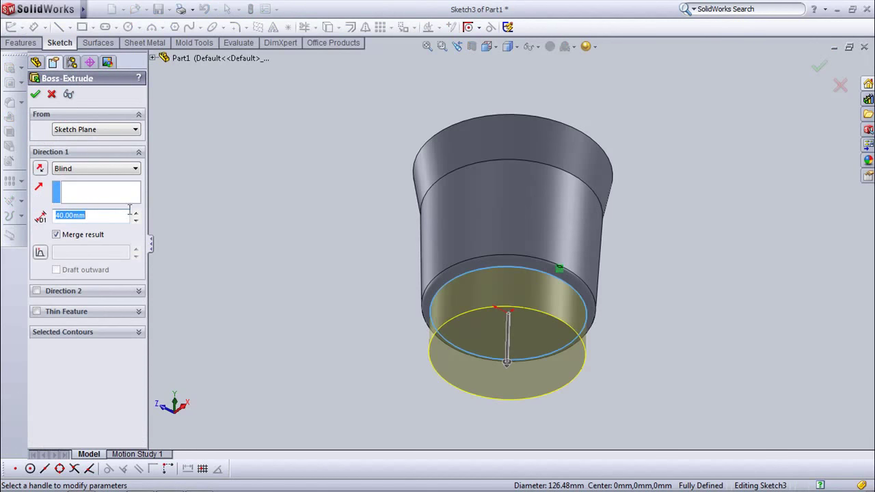
key(BackSpace)
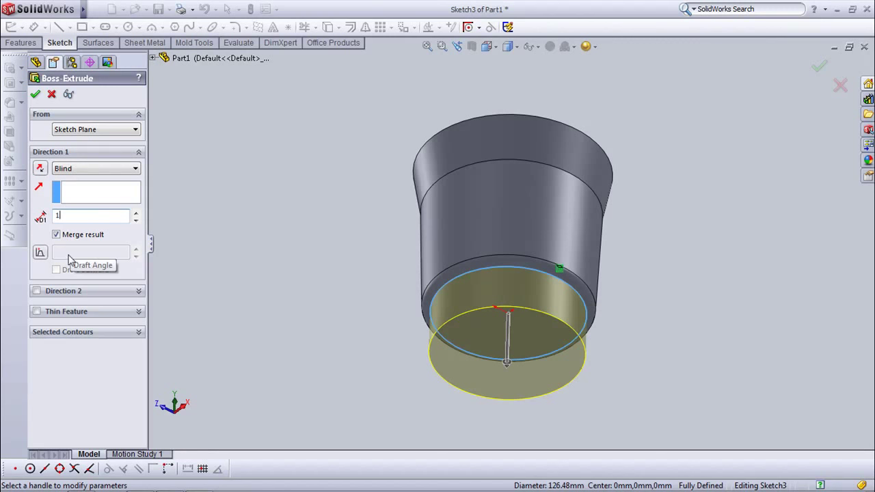
click(37, 311)
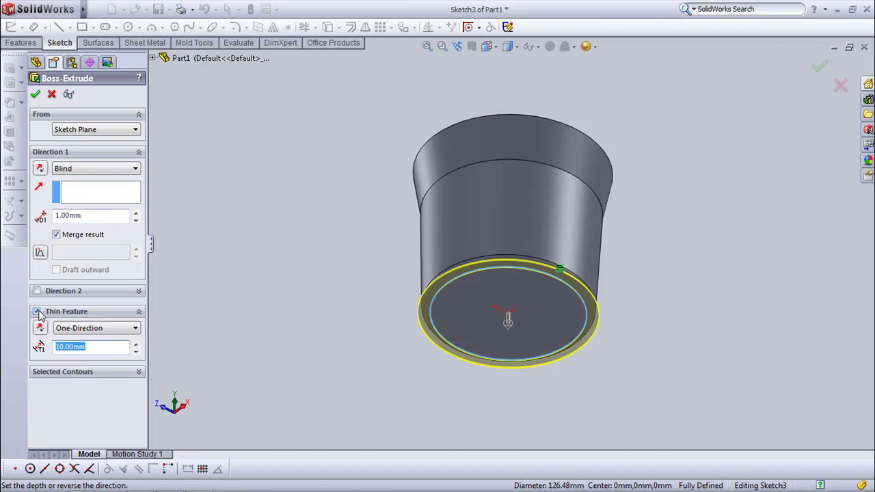
text(2)
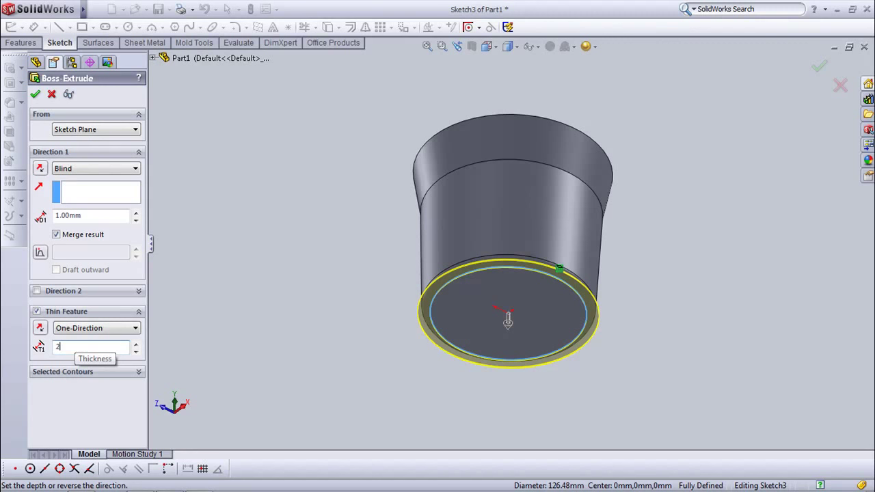
click(40, 329)
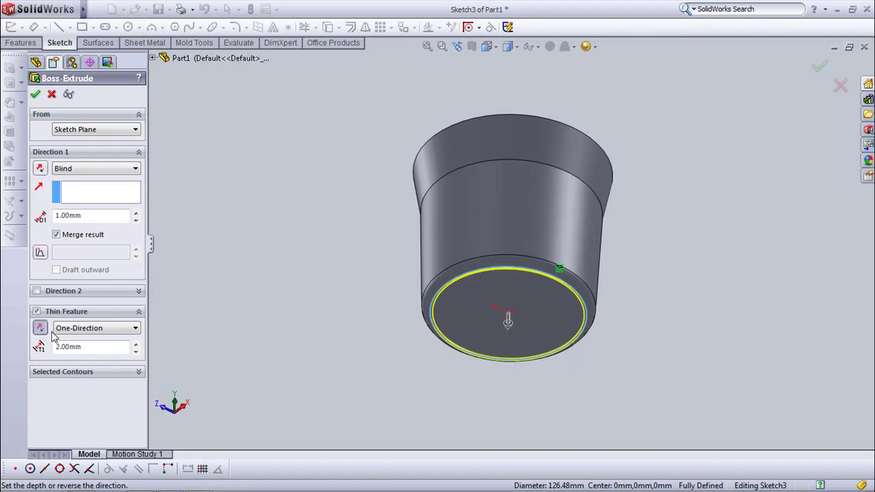
click(36, 94)
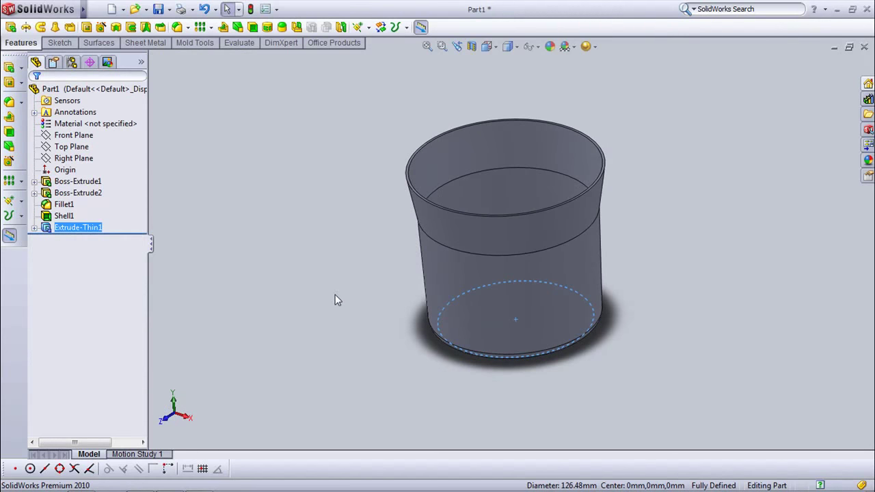
Step: On the Right Plane, sketch a corner rectangle about 26 mm wide and 33 mm tall, starting on the container's top rim line
click(485, 46)
click(517, 68)
click(330, 128)
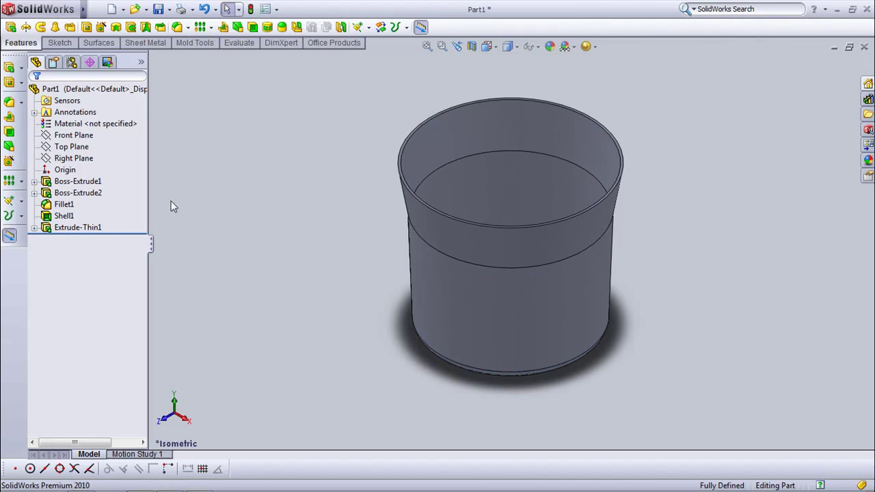
click(72, 158)
click(80, 140)
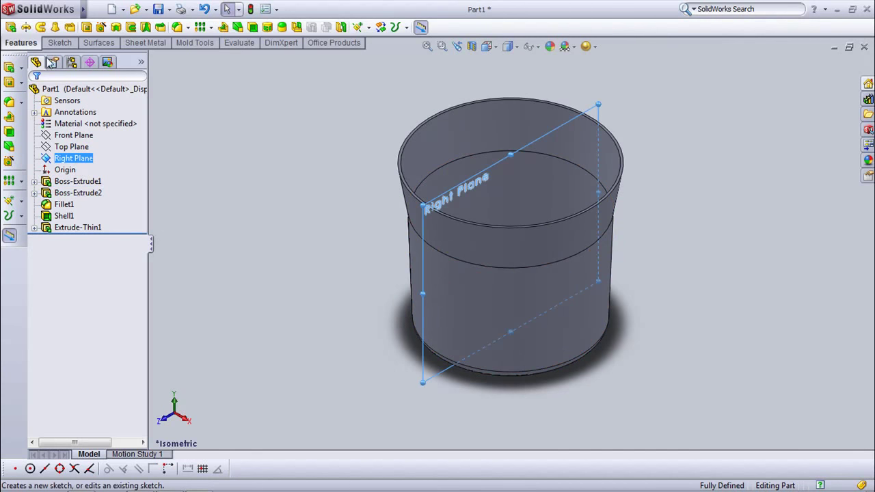
click(486, 45)
click(552, 92)
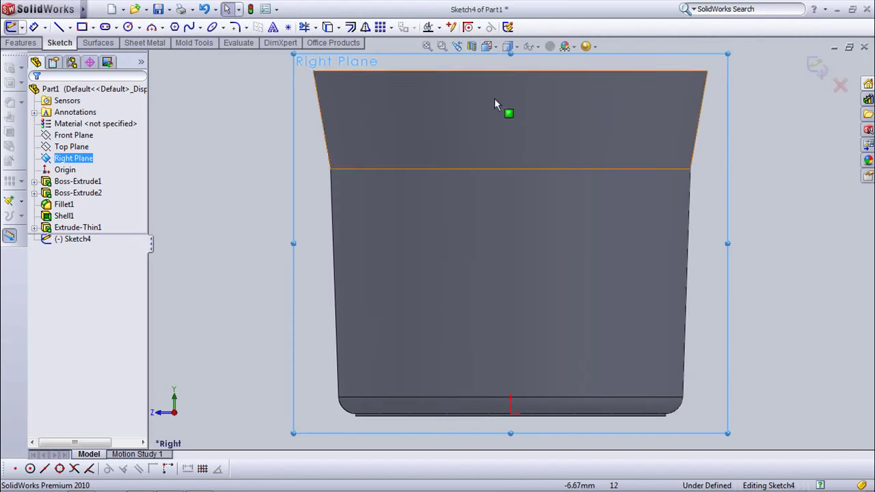
click(92, 27)
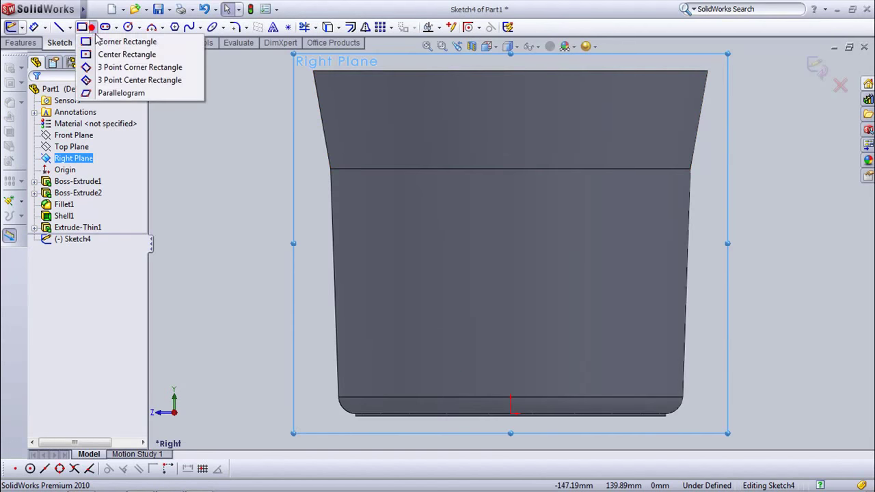
click(110, 39)
click(481, 71)
click(543, 150)
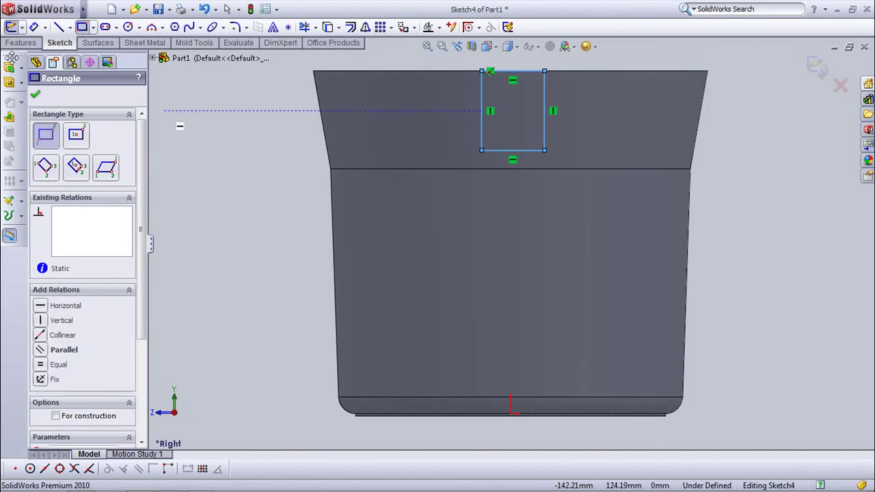
Step: Dimension the rectangle's width as 30 mm
click(33, 26)
scroll(506, 143, up, 1)
scroll(520, 119, down, 2)
scroll(527, 167, up, 3)
click(525, 168)
click(519, 142)
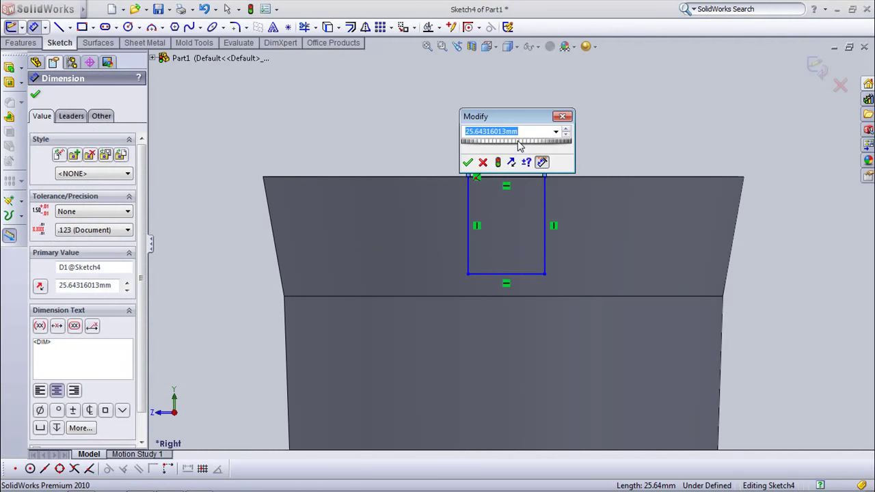
text(30)
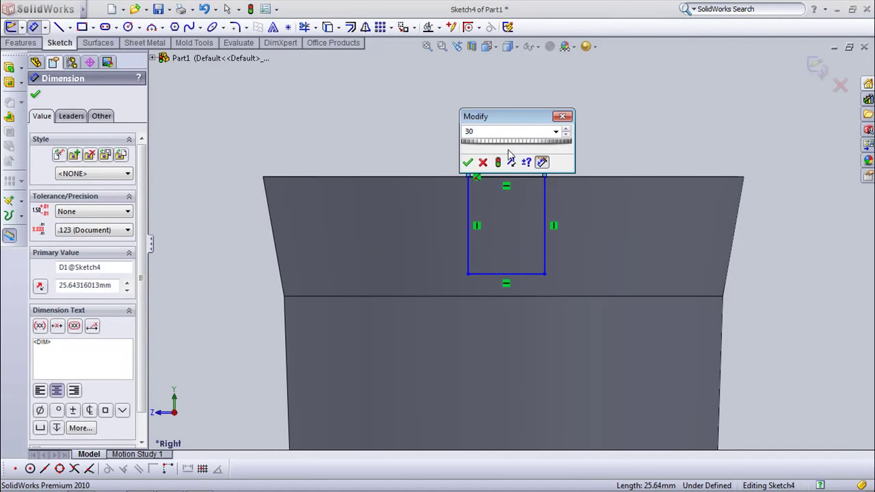
click(468, 163)
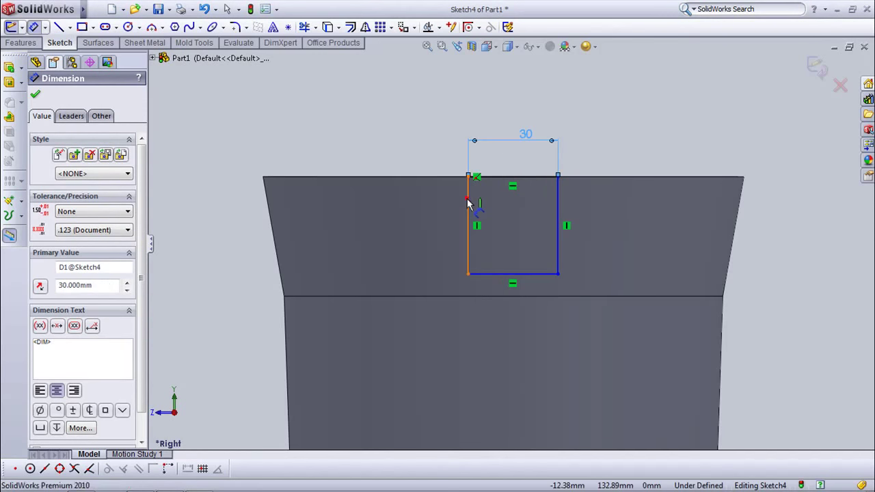
Step: Dimension the rectangle's vertical side from the origin and drive that distance with an equation equal to the rectangle's width divided by 2
click(469, 201)
scroll(468, 202, down, 2)
click(507, 411)
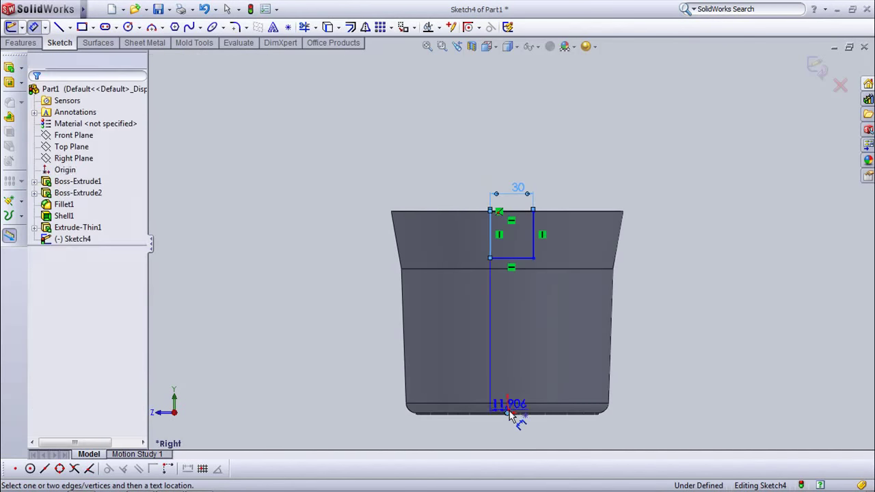
click(507, 182)
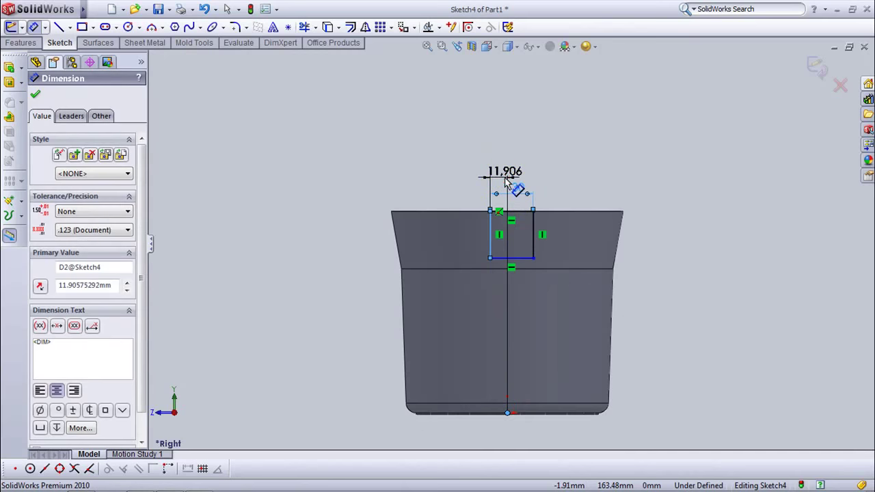
click(544, 172)
click(536, 178)
click(518, 189)
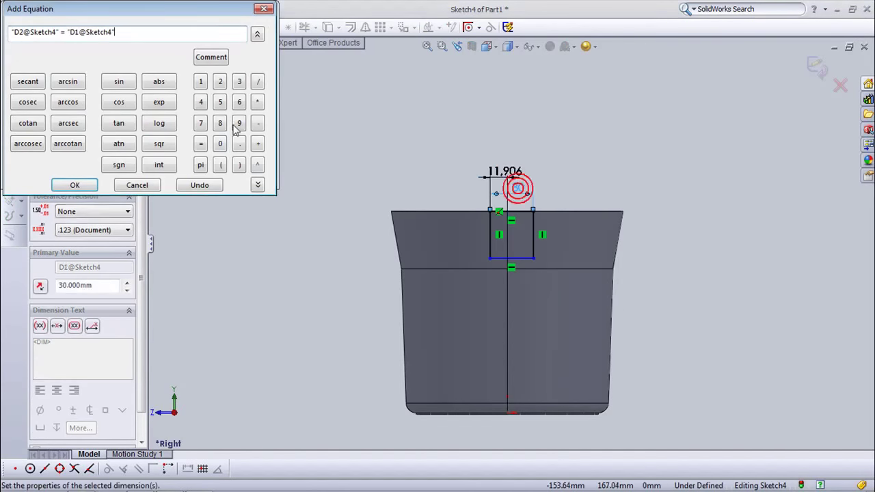
click(258, 82)
click(220, 81)
click(82, 185)
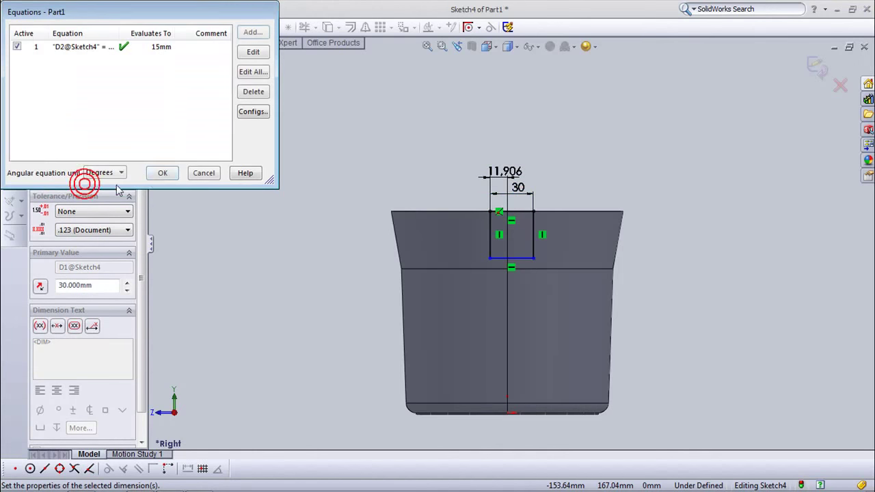
click(163, 172)
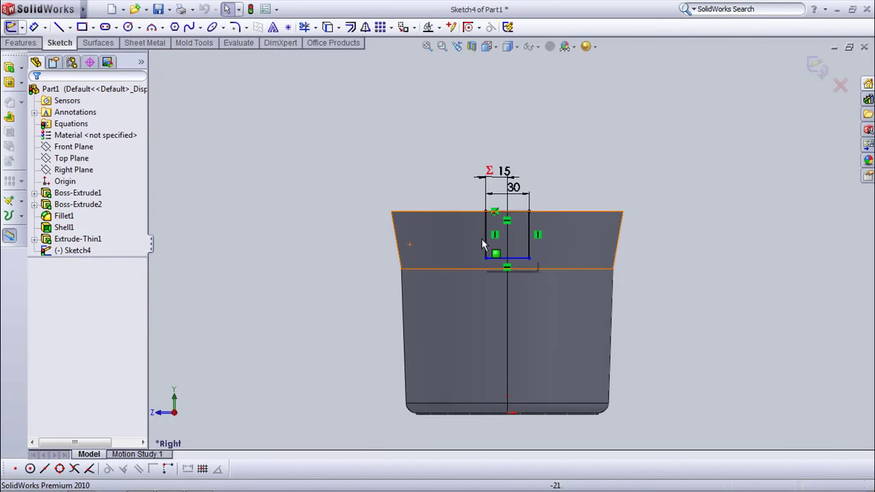
Step: Dimension the rectangle's height as 35 mm
click(32, 27)
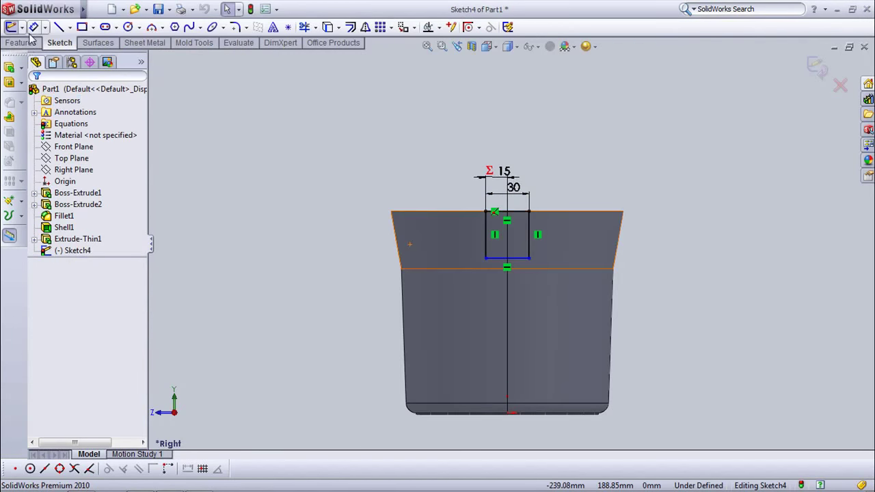
click(486, 238)
click(378, 239)
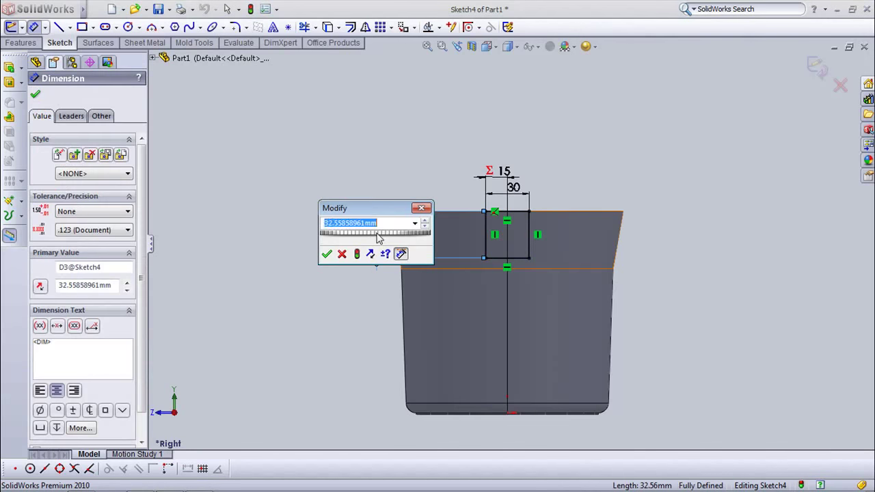
text(35)
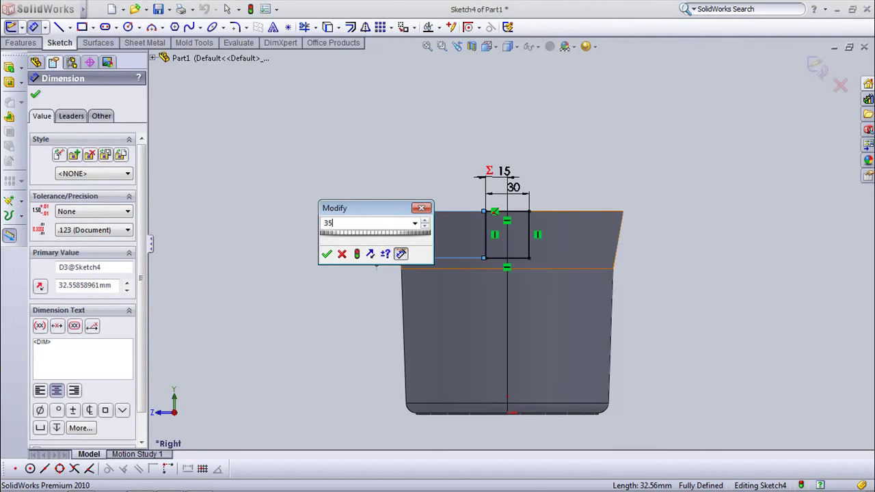
click(327, 254)
key(Escape)
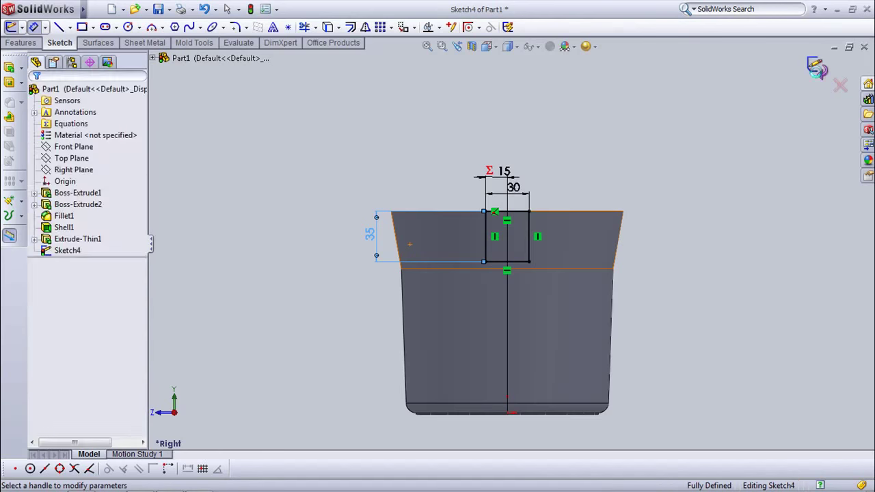
Step: Extrude the rectangle as a handle from a 250 mm offset, with the direction reversed and the end condition Up To Next
key(e)
middle_drag(575, 130, 582, 169)
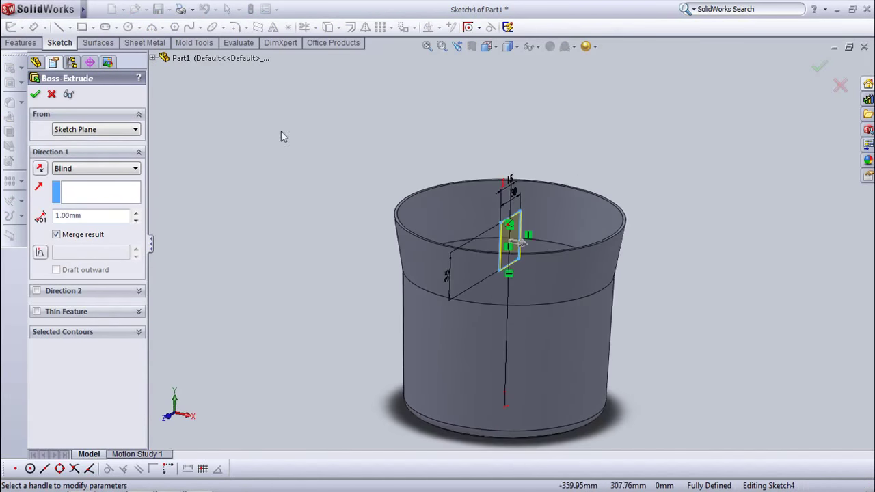
click(76, 133)
click(80, 166)
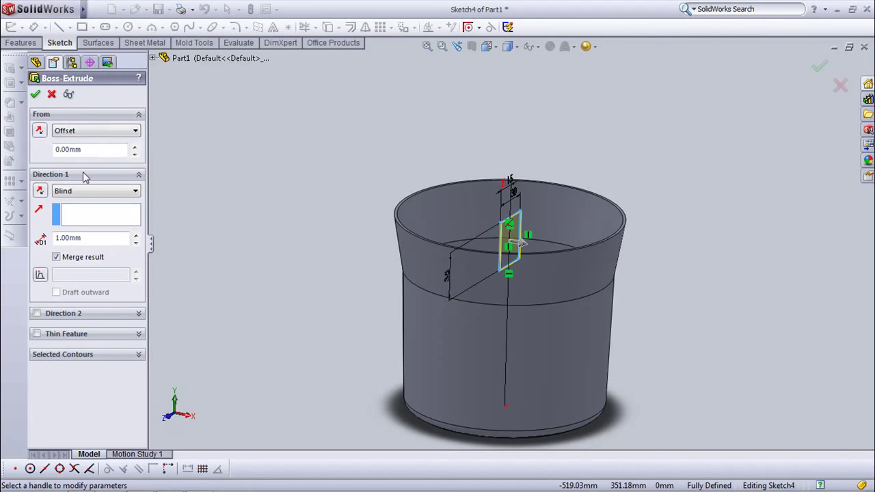
double_click(89, 150)
click(66, 196)
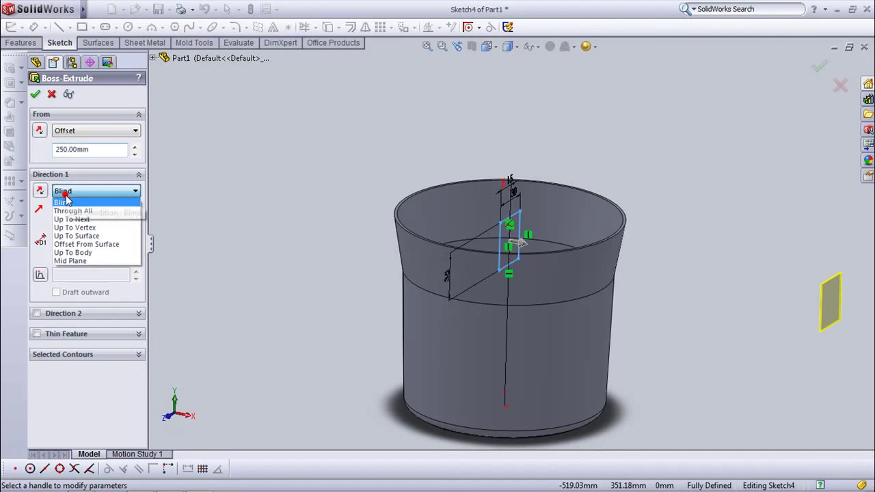
click(78, 224)
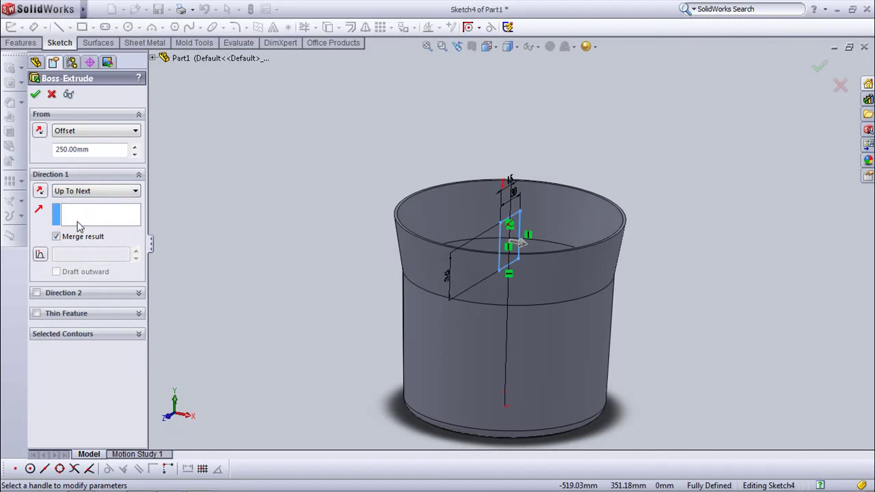
click(39, 190)
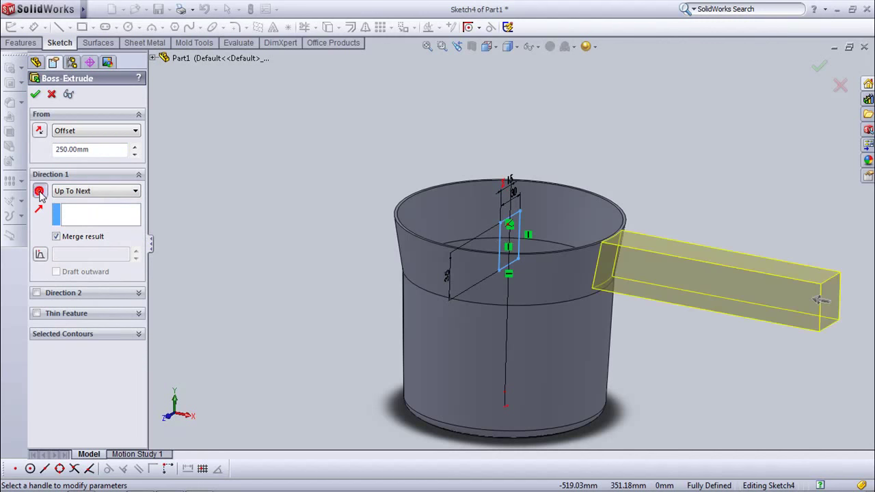
click(36, 96)
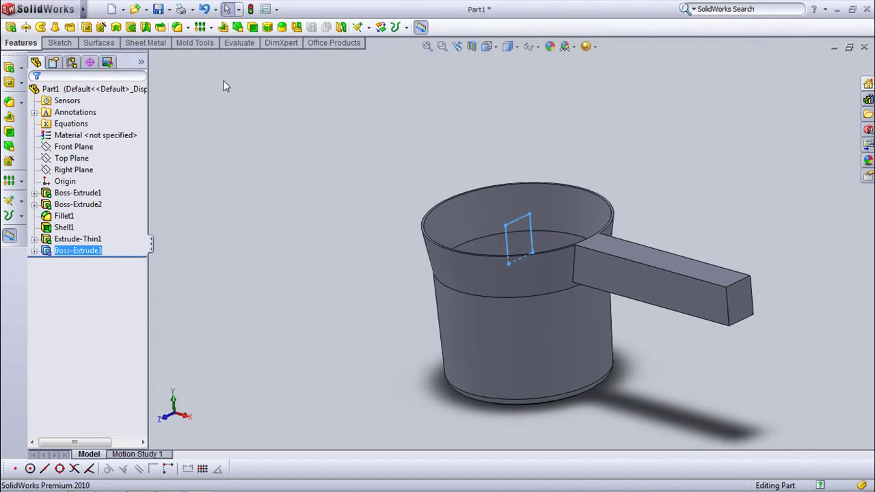
Step: Round the two vertical edges at the handle's free end with a 15 mm constant-radius fillet
click(177, 28)
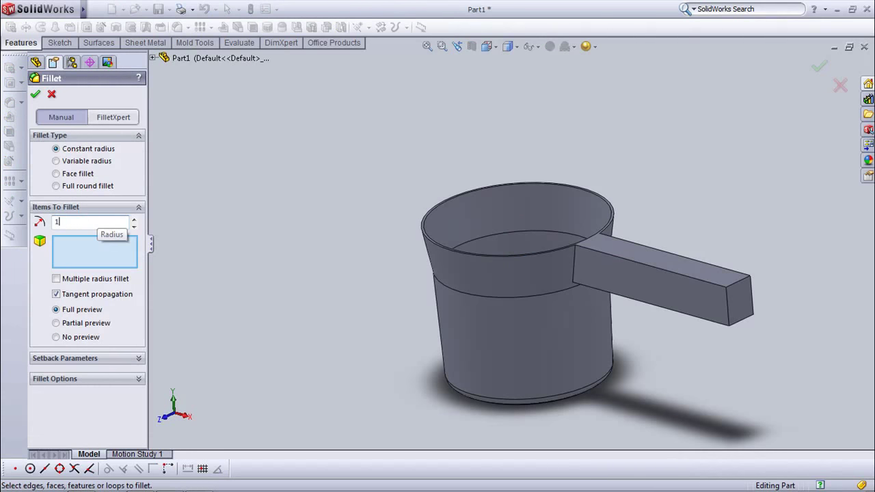
click(733, 316)
click(751, 300)
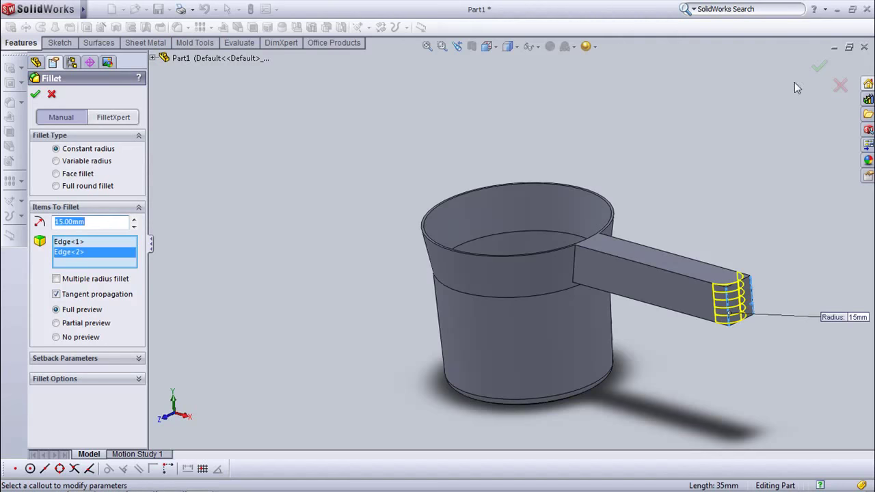
click(819, 65)
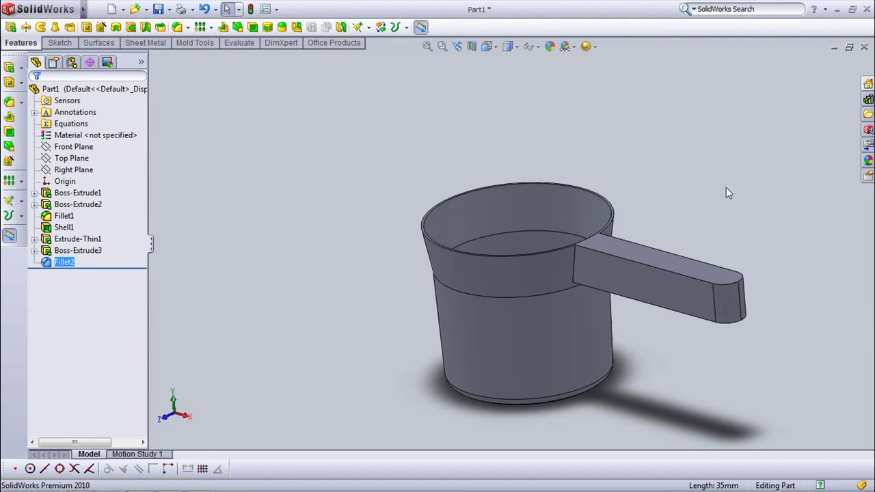
Step: Fillet the edge where the handle's underside meets the container wall with a 50 mm constant radius
middle_drag(721, 207, 673, 96)
click(177, 27)
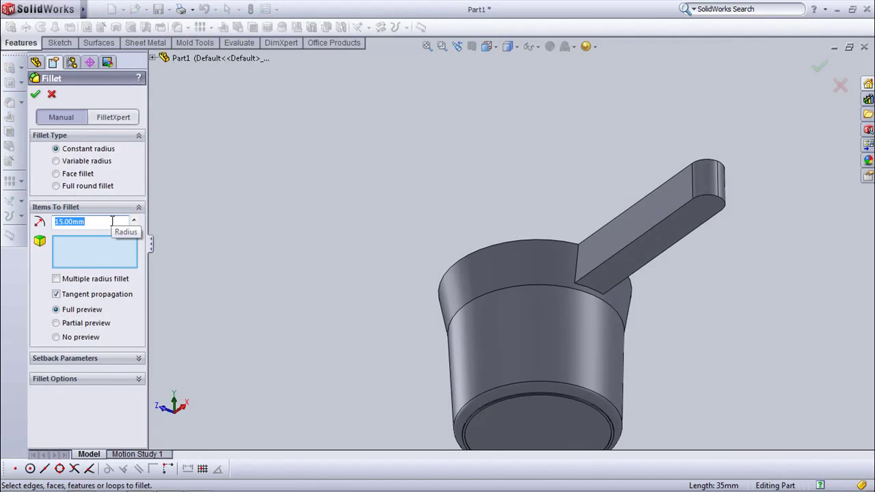
click(589, 288)
click(819, 67)
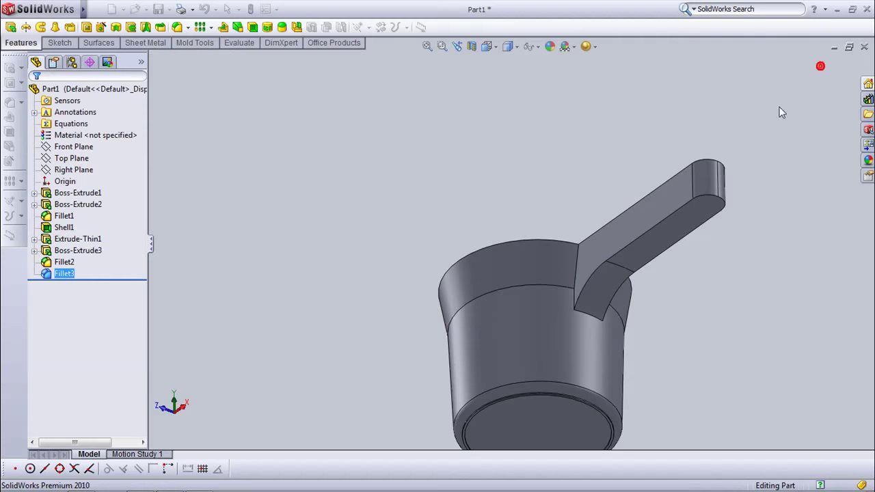
Step: Shell the handle to a 2 mm wall thickness with preview on, removing its flat underside face and the adjoining curved fillet face
middle_drag(677, 137, 630, 117)
click(252, 27)
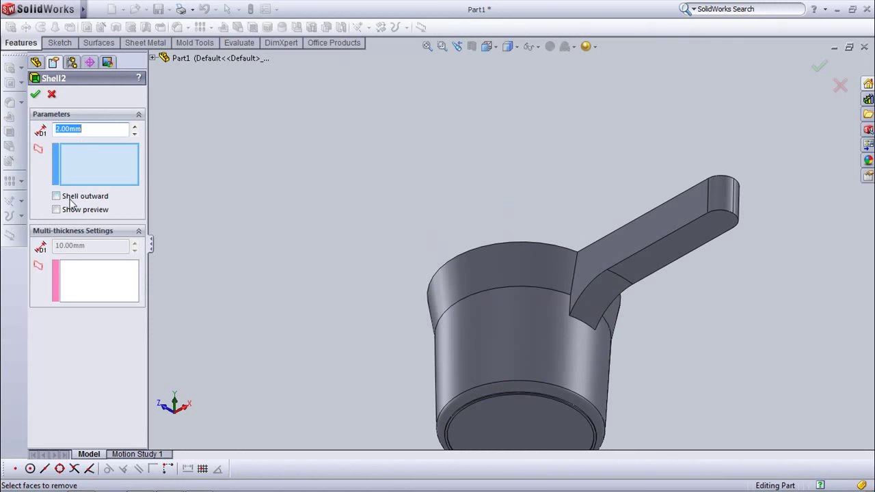
click(57, 210)
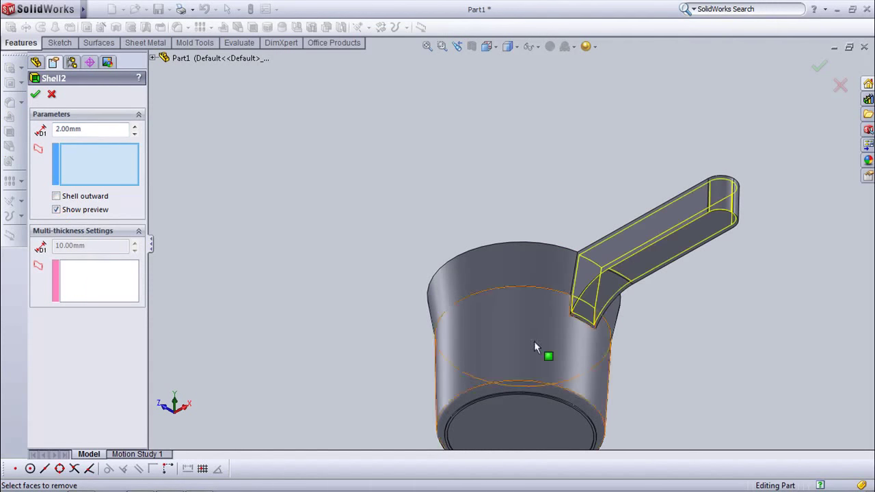
click(656, 256)
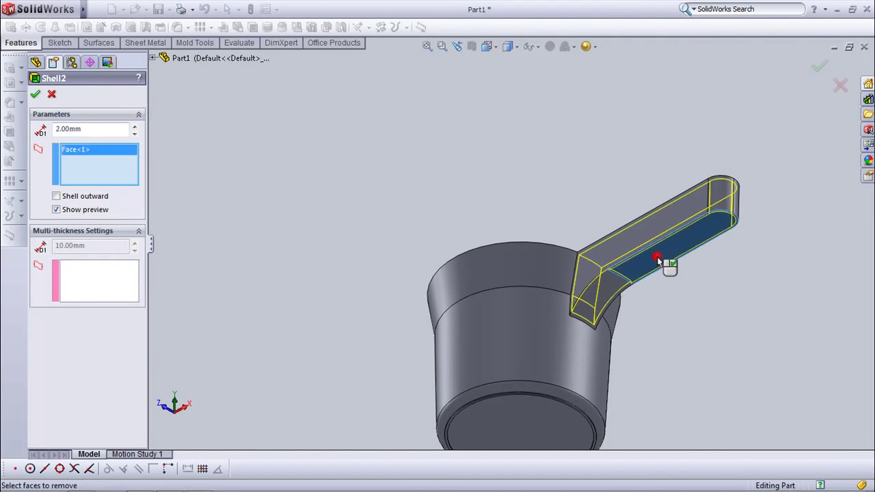
click(605, 289)
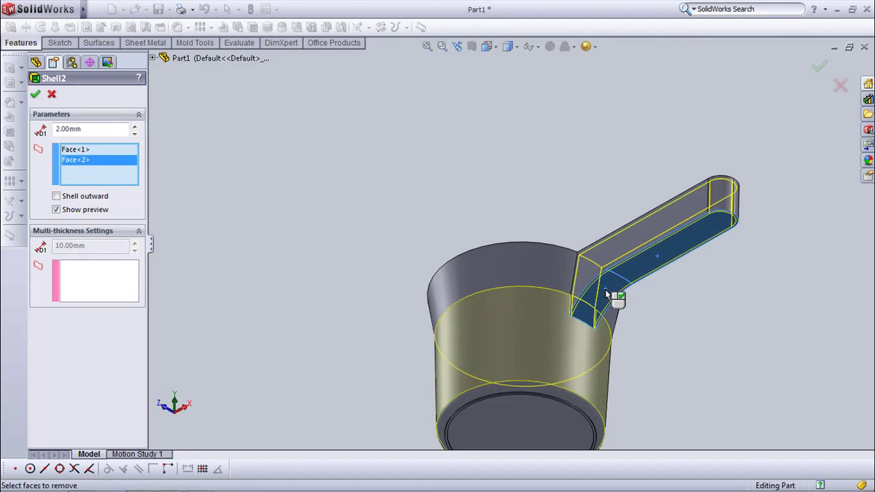
click(819, 67)
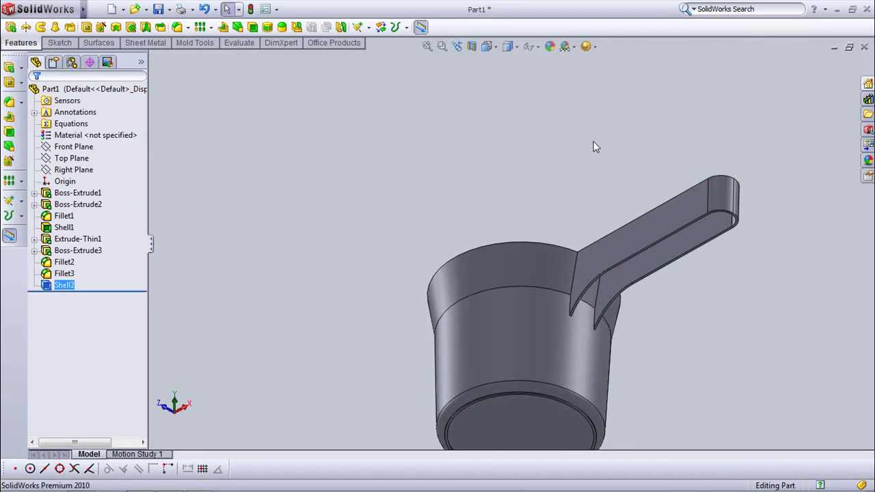
Step: Fillet the handle's upper outer edge and the container's rim edge with a 2 mm constant radius
middle_drag(593, 139, 611, 299)
scroll(596, 147, down, 2)
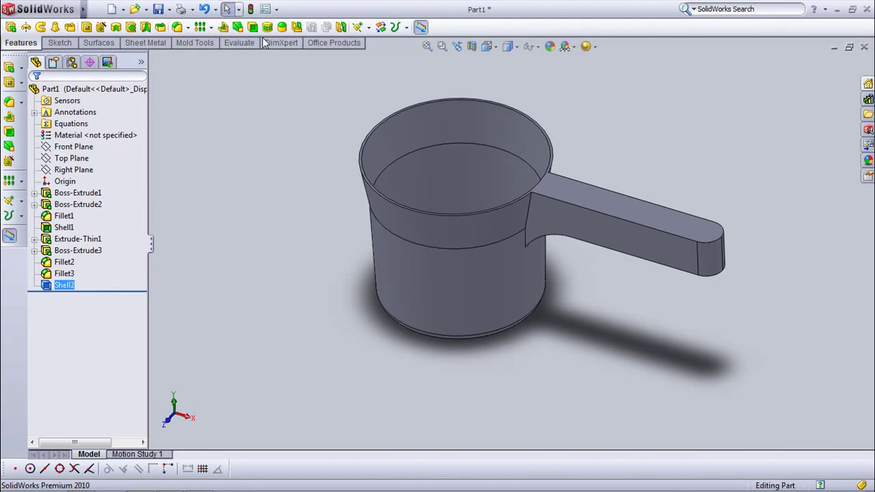
click(176, 27)
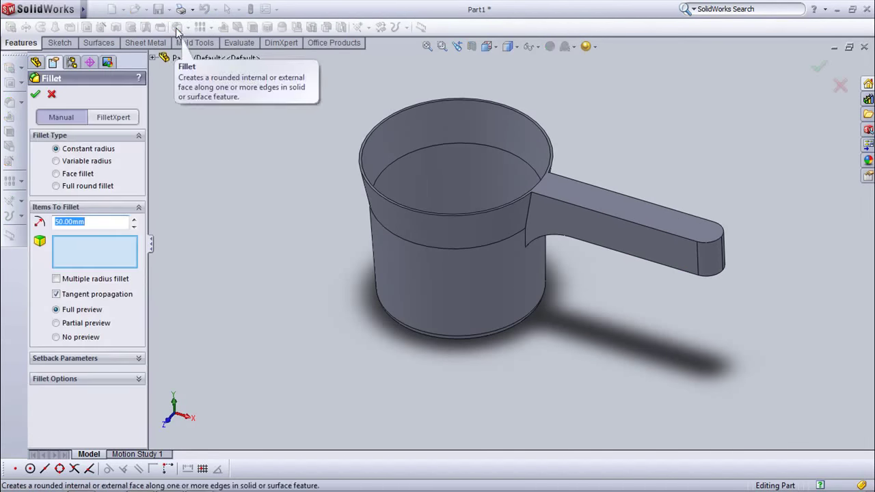
click(587, 208)
click(535, 187)
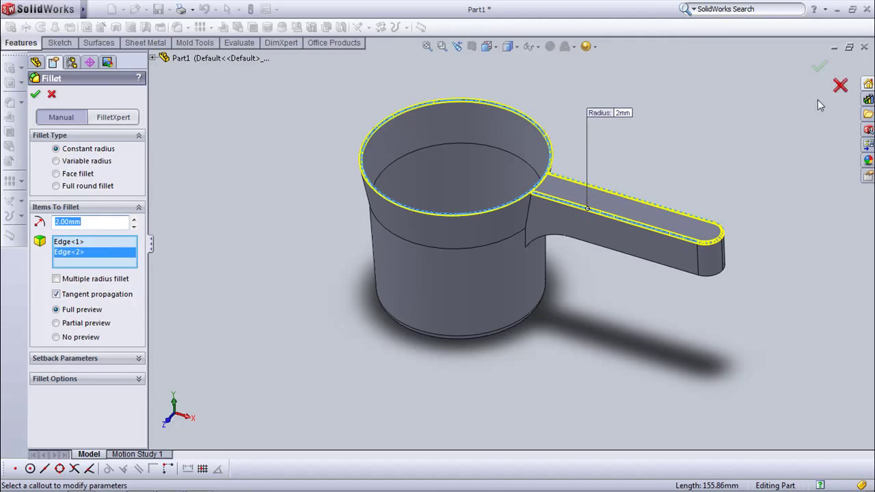
click(817, 66)
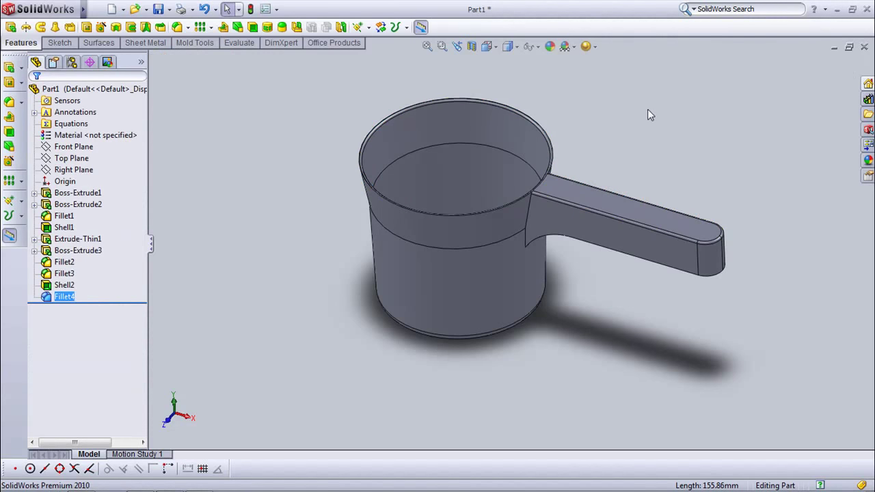
Step: For an extruded cut, sketch a horizontal straight slot on the handle's top face near its free end, about 11 mm between centres and 9 mm wide
click(86, 27)
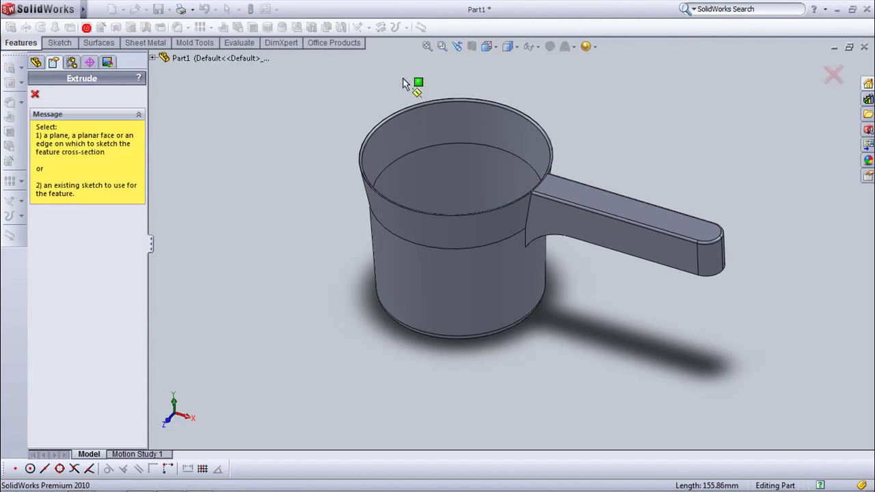
click(689, 220)
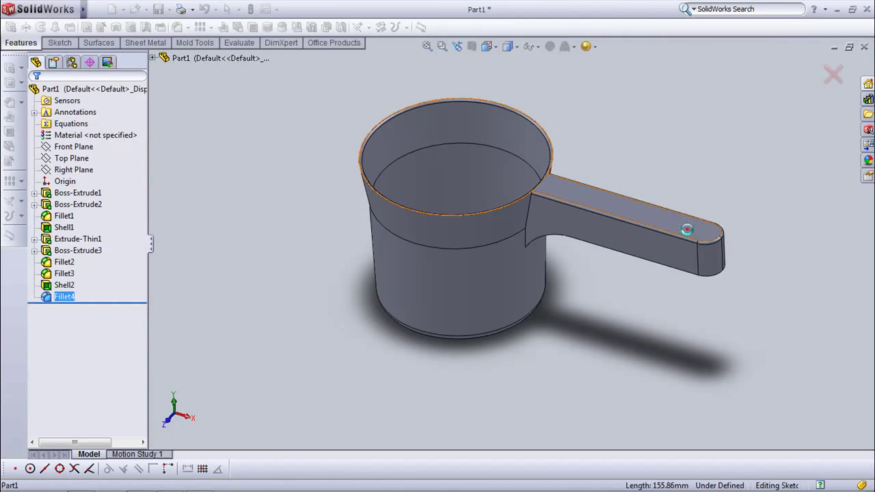
click(486, 46)
click(552, 94)
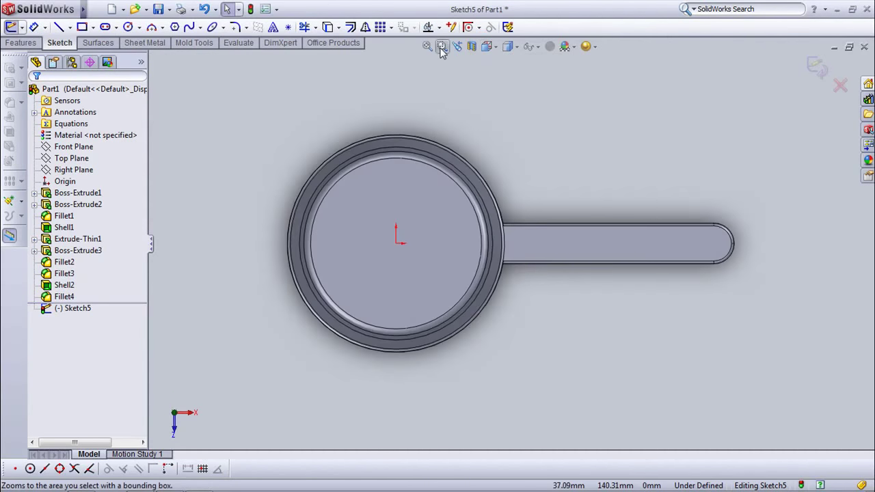
click(441, 46)
drag(556, 166, 765, 294)
click(114, 26)
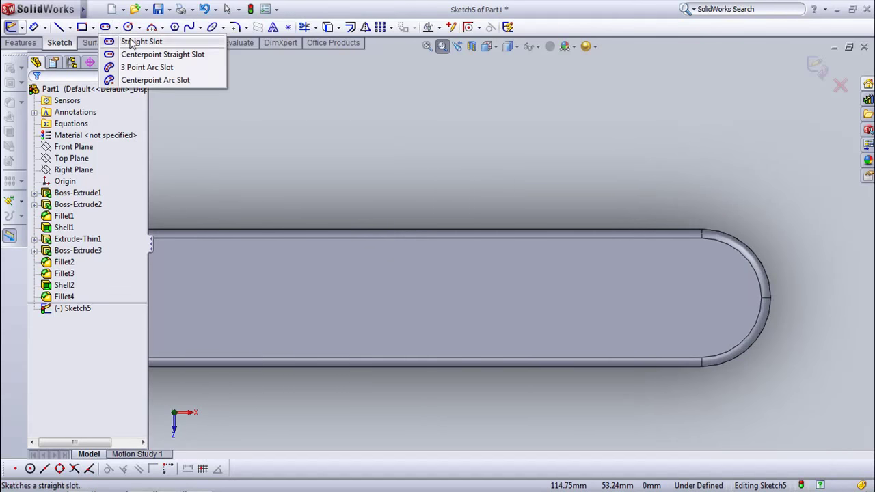
click(134, 42)
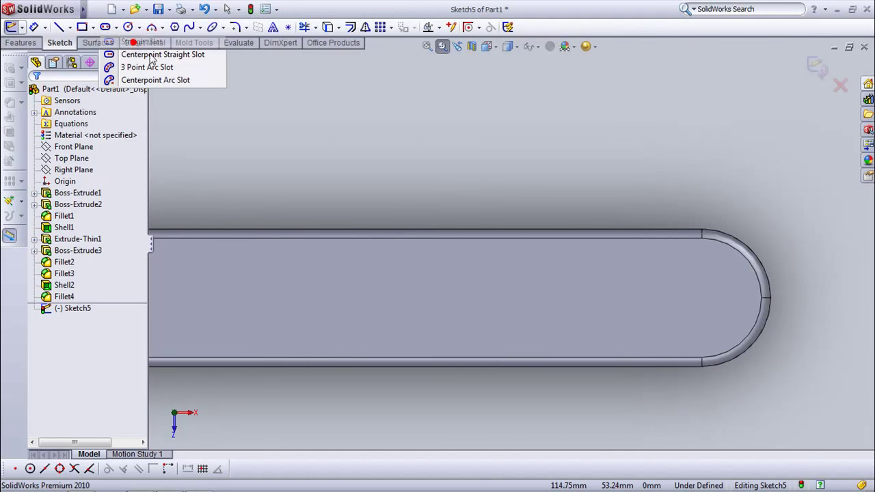
click(687, 298)
click(637, 297)
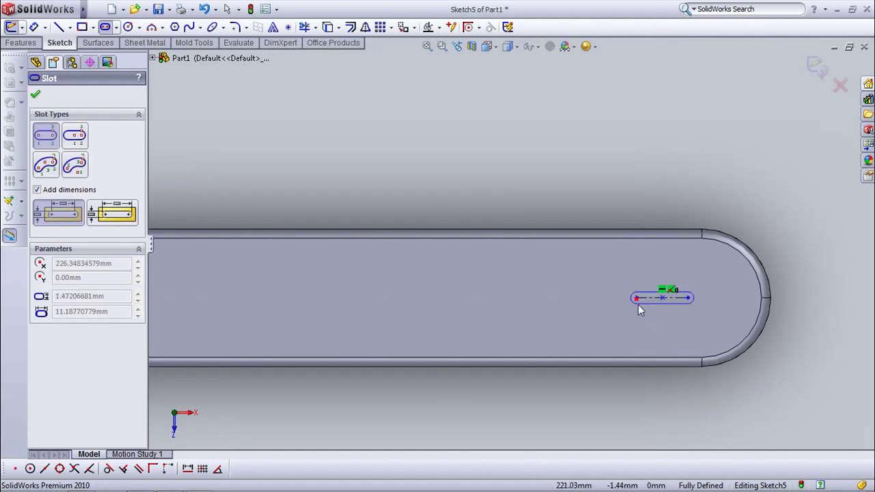
click(644, 318)
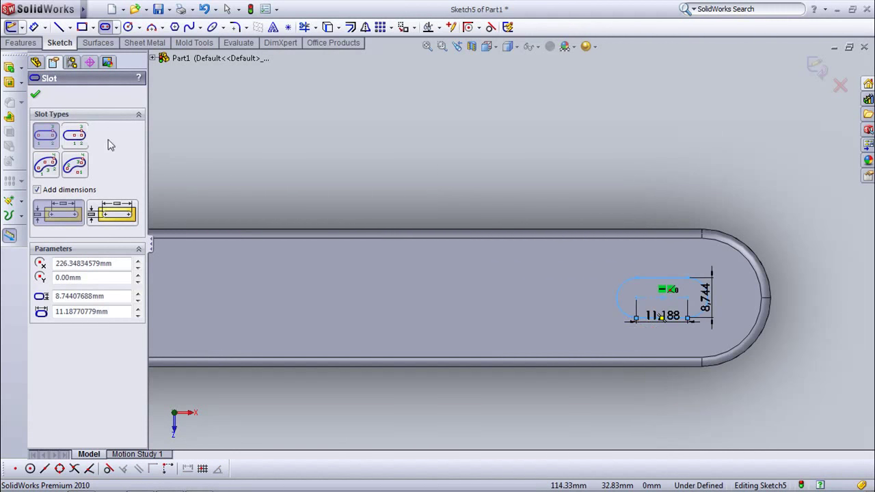
click(32, 97)
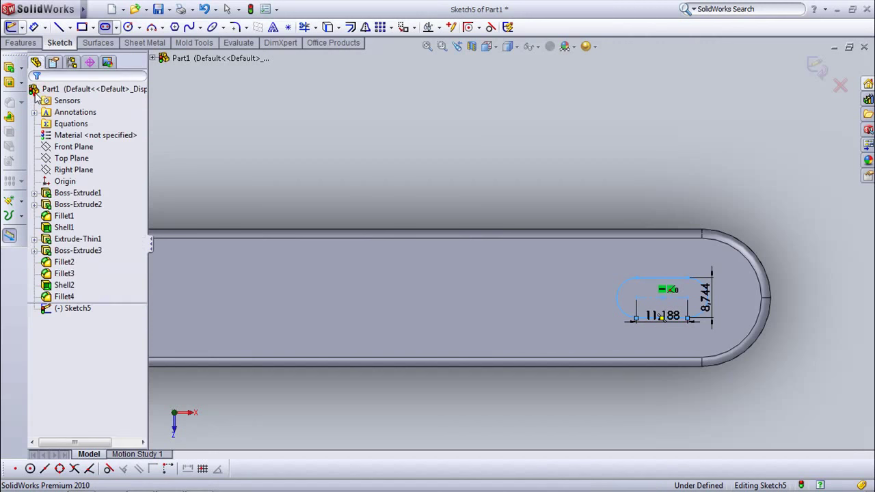
Step: Set the slot's width to 10 mm and its centre-to-centre length to 15 mm
click(32, 26)
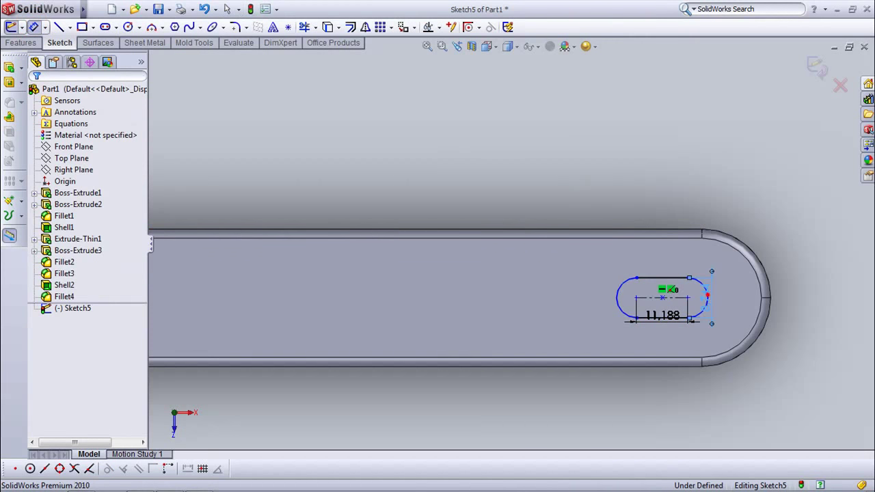
click(714, 301)
text(10)
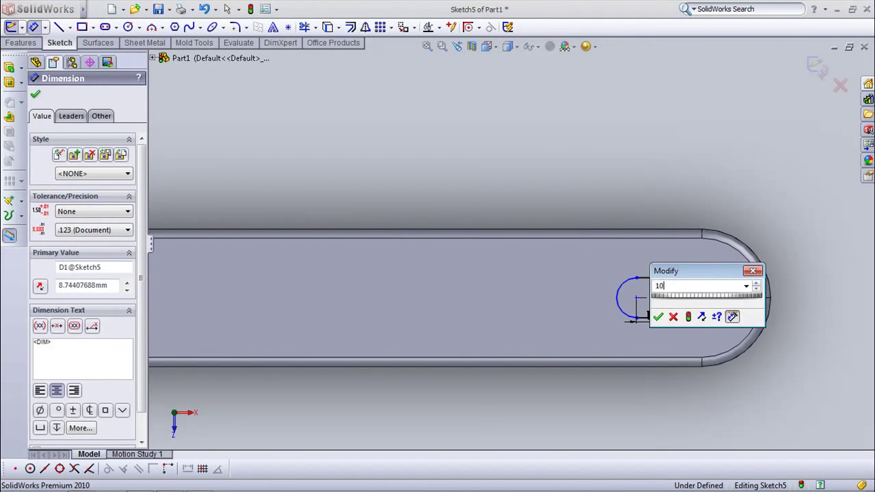
click(657, 317)
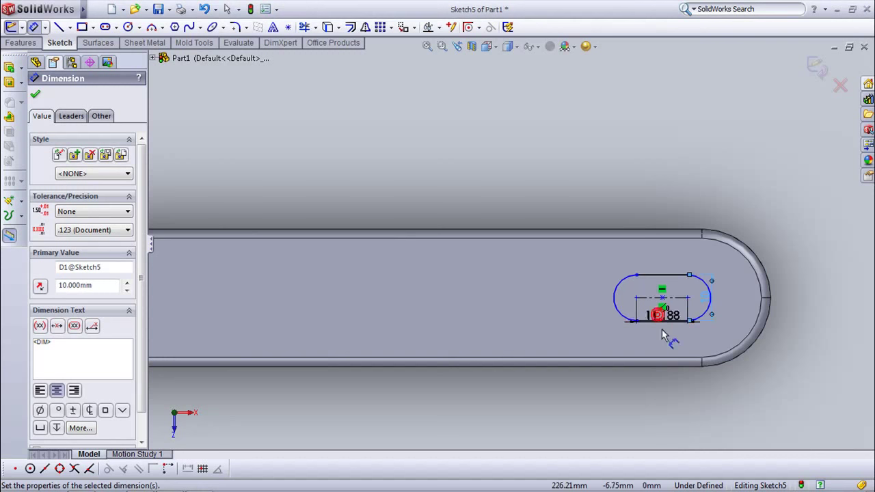
click(665, 380)
text(15)
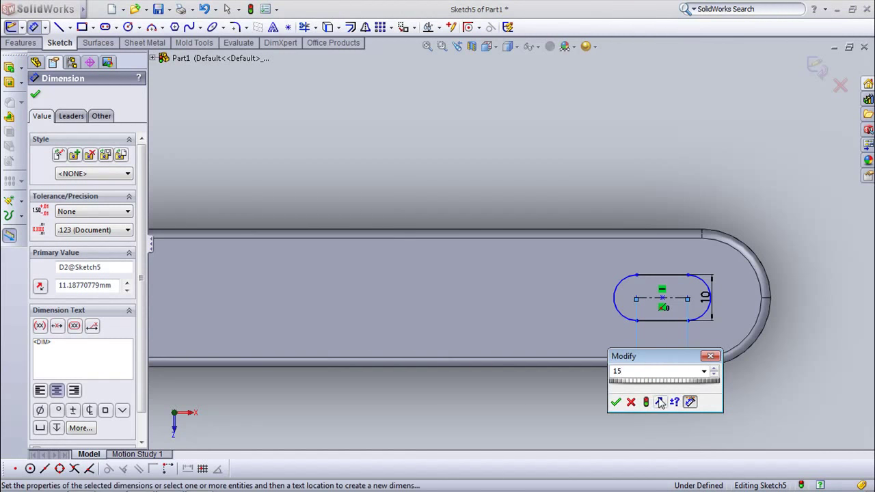
click(615, 402)
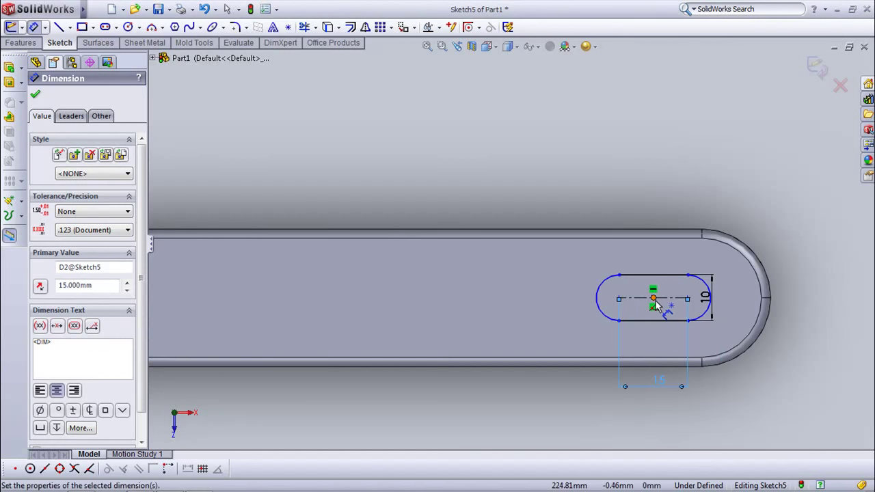
Step: Dimension the slot's centre point 20 mm horizontally from where the handle's rounded end begins
click(684, 320)
click(704, 234)
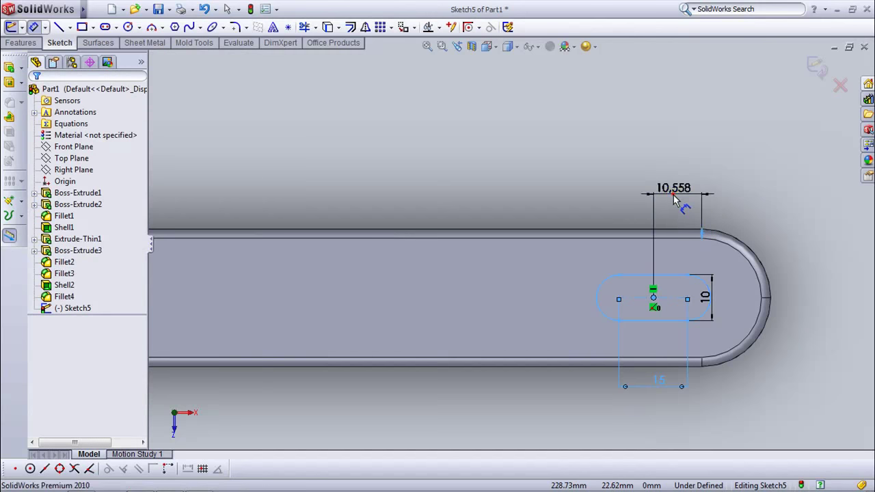
click(673, 198)
text(20)
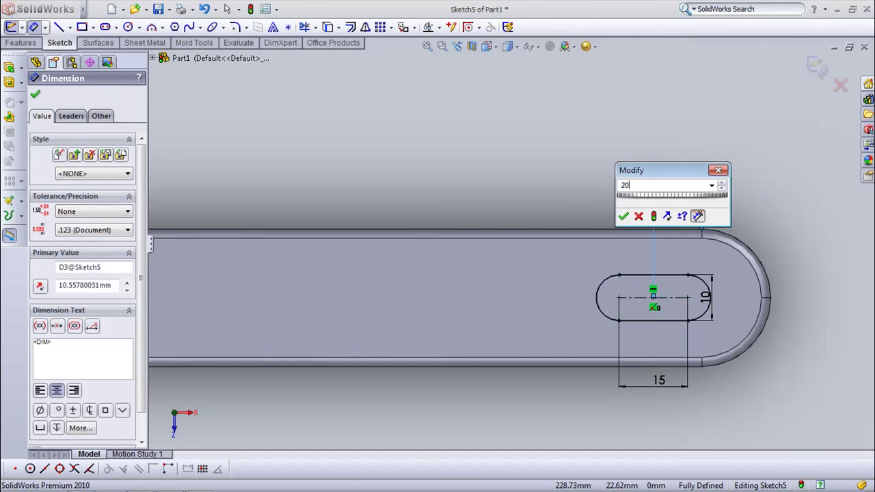
click(623, 216)
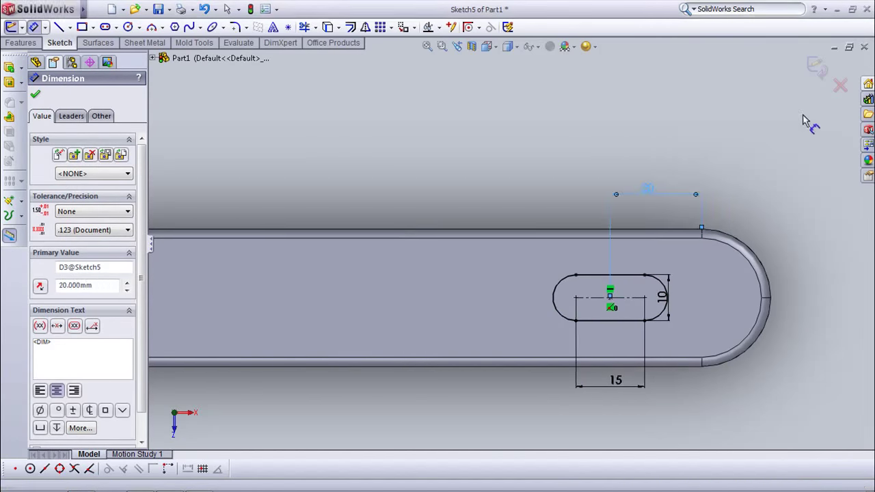
key(Escape)
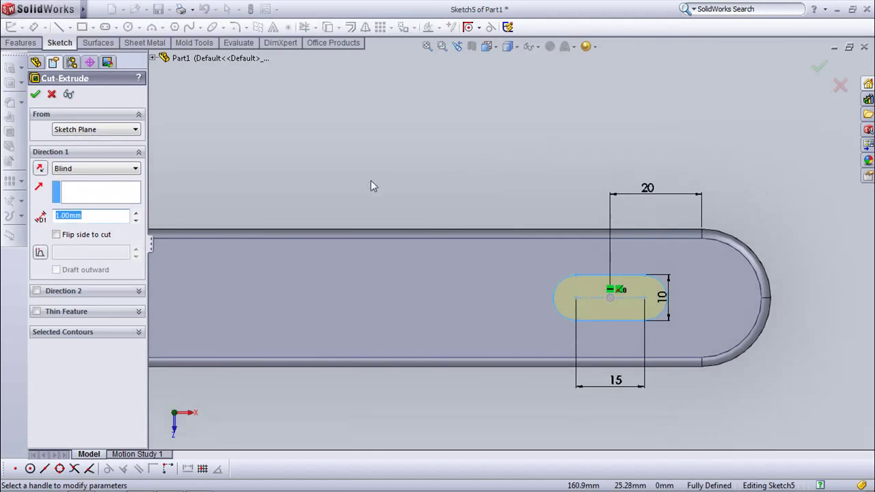
Step: Cut the slot through the handle with the Through All end condition
click(85, 168)
click(72, 188)
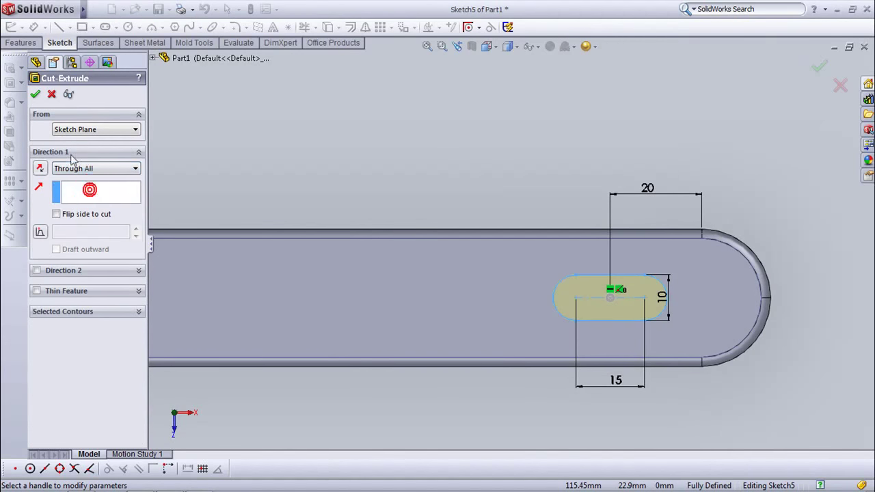
click(35, 95)
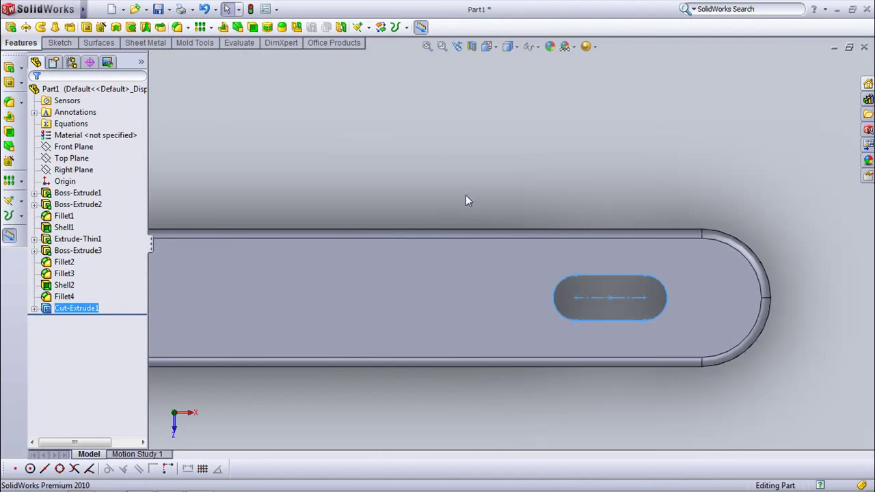
Step: Start a sketch on the handle's top face and convert all four edges of the slot opening into sketch entities
middle_drag(447, 219, 443, 149)
click(443, 149)
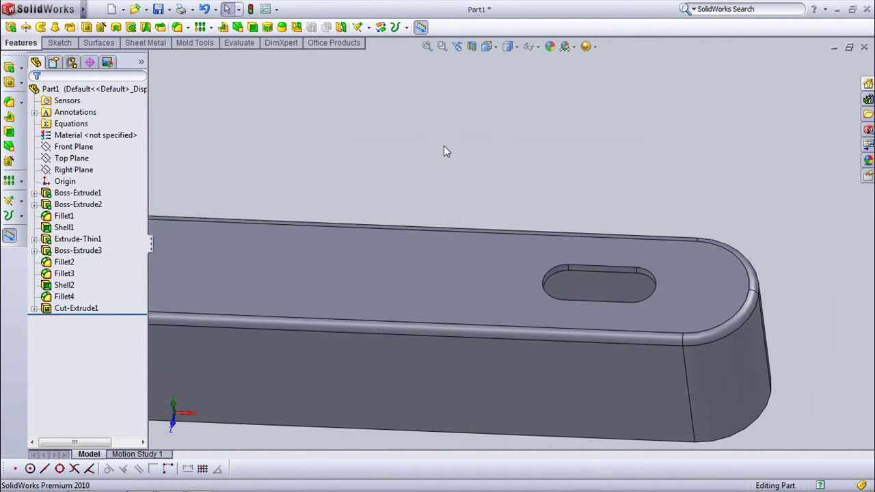
click(10, 27)
click(519, 267)
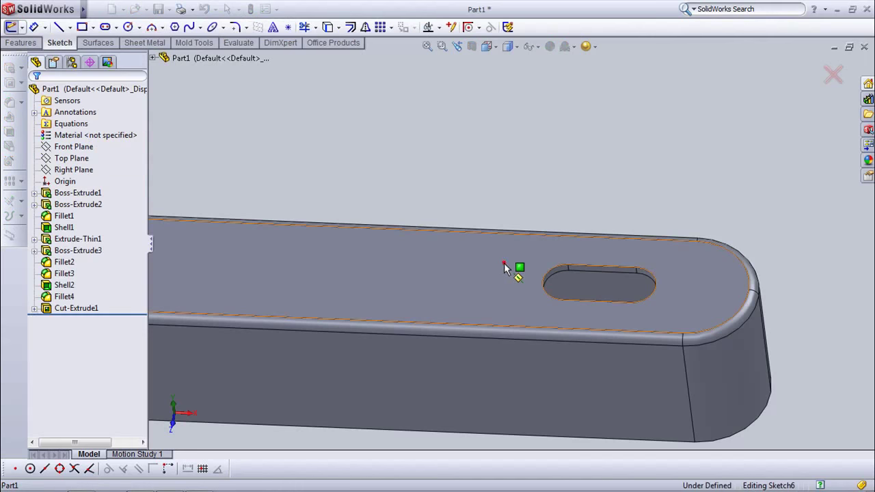
click(553, 272)
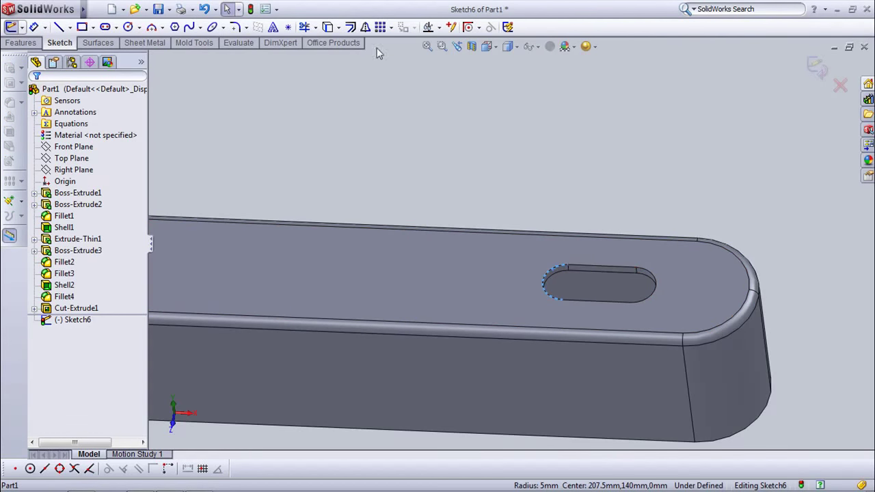
click(327, 26)
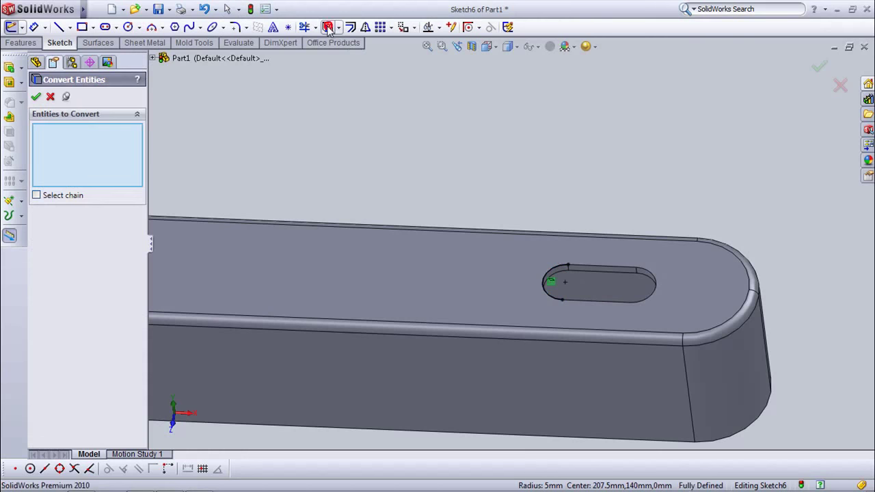
click(606, 268)
click(634, 288)
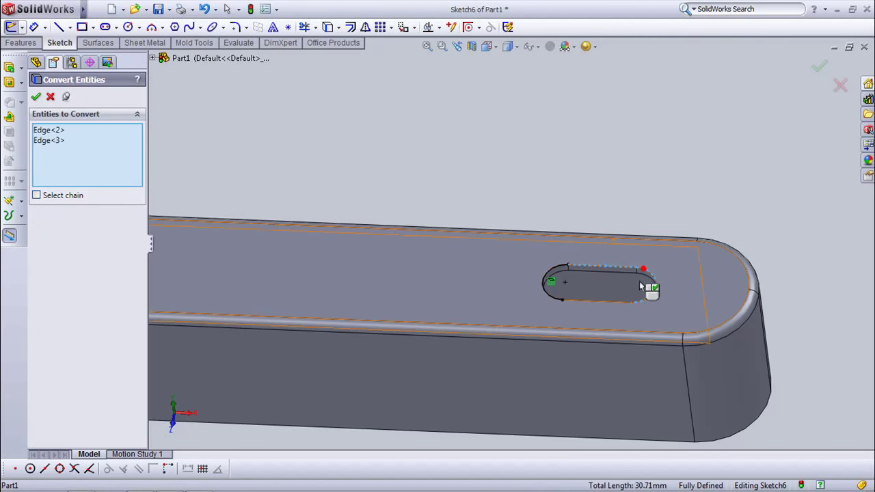
click(618, 302)
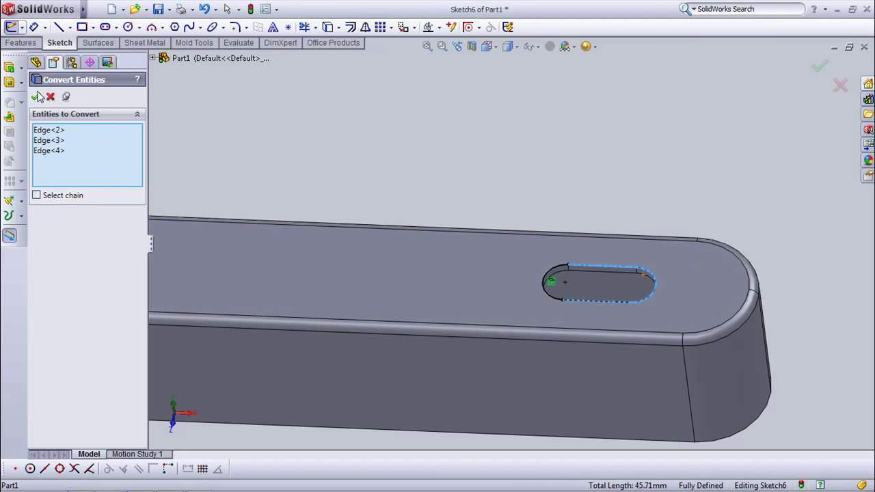
click(37, 96)
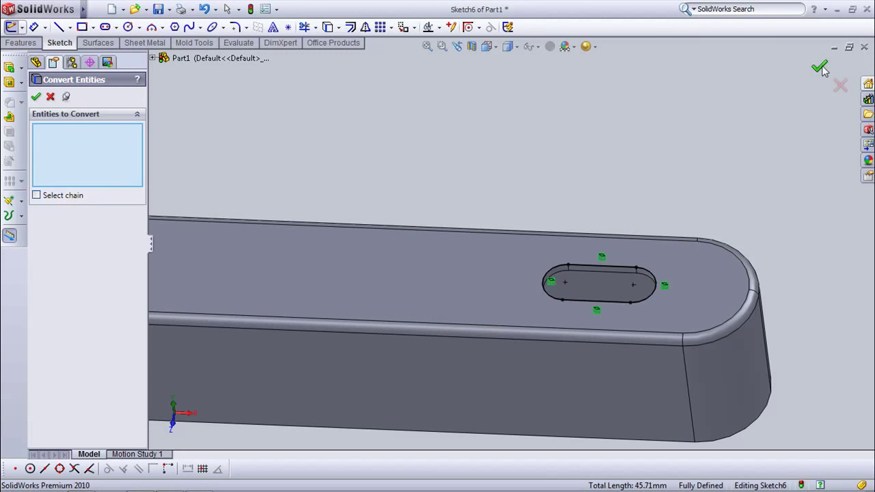
click(36, 96)
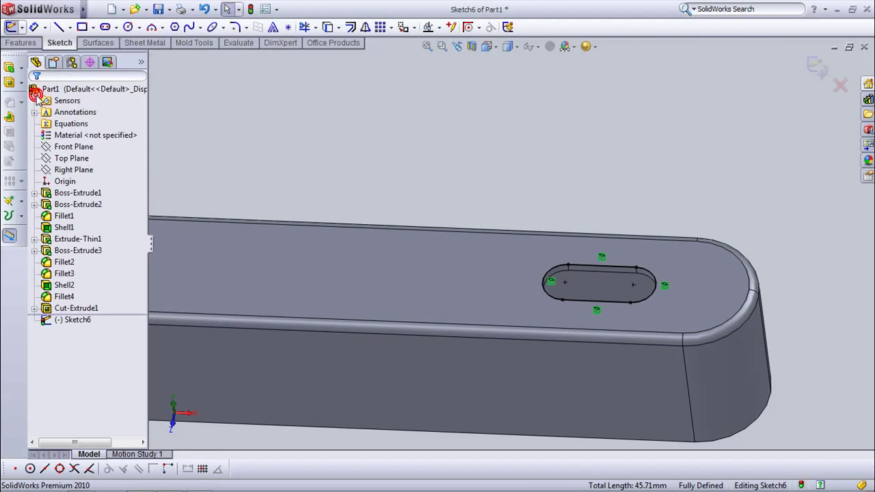
Step: Extrude the slot outline as a thin feature 1 mm high with a 2 mm one-direction wall, merged with the handle
click(817, 68)
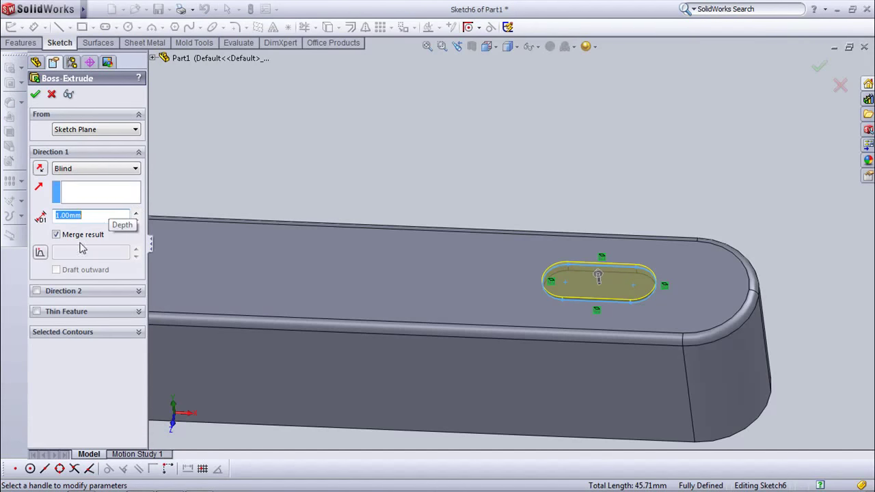
click(37, 311)
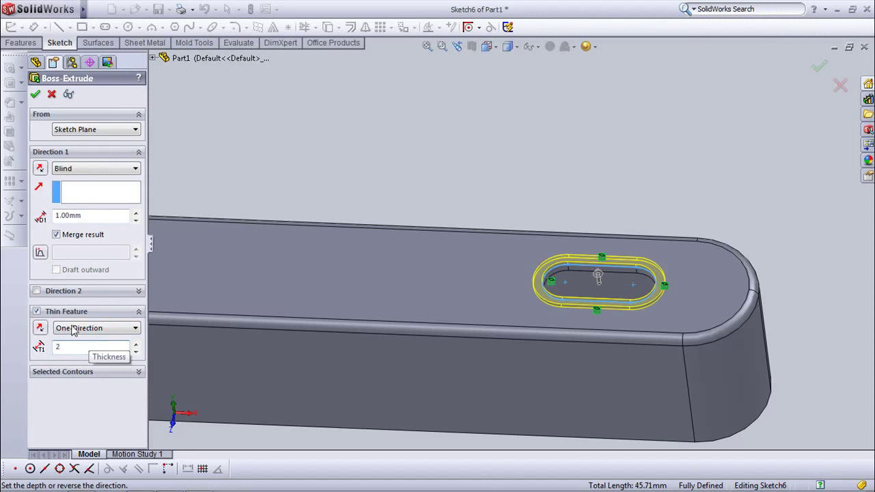
text(2)
click(35, 94)
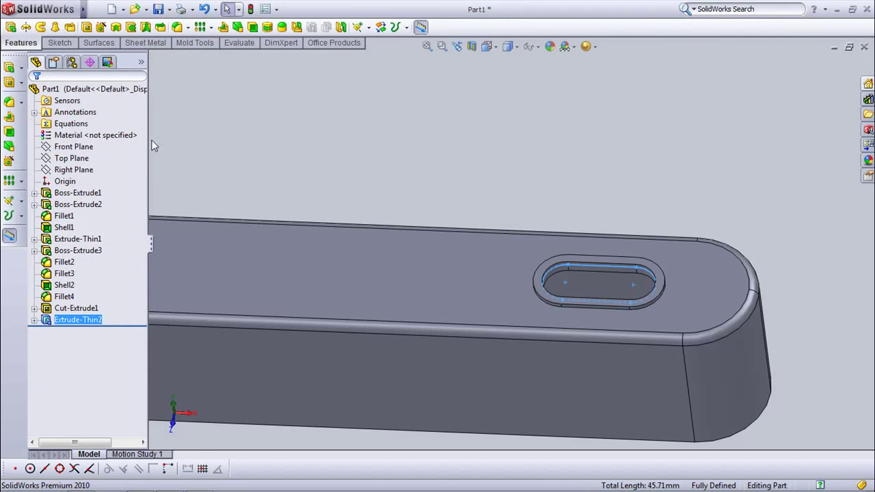
click(319, 155)
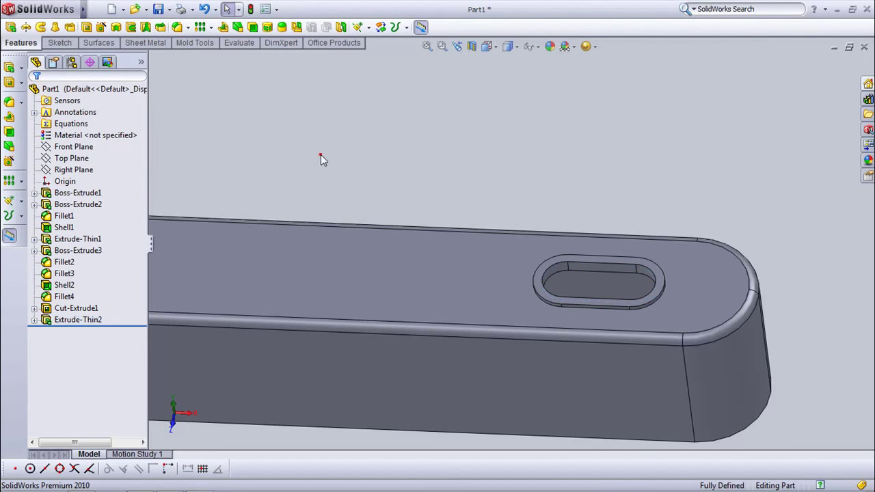
Step: Fillet the outer top edge of the raised rim around the handle's slot with a 1 mm constant radius
click(176, 27)
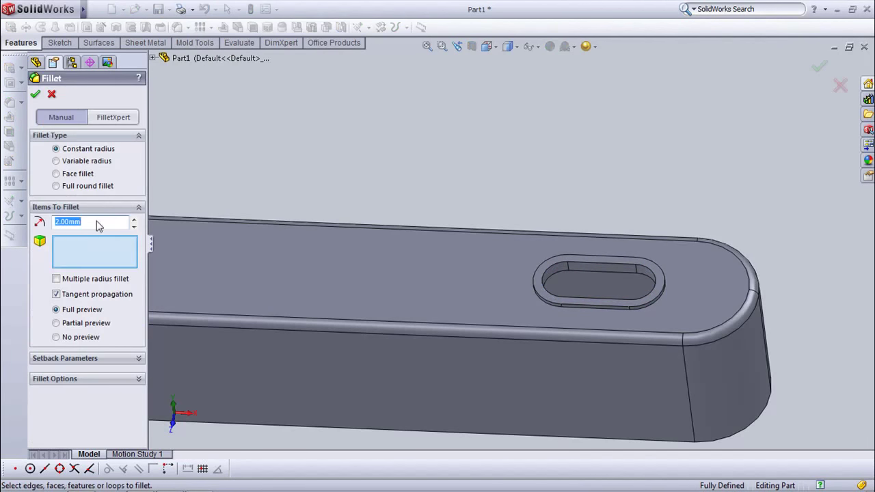
text(1)
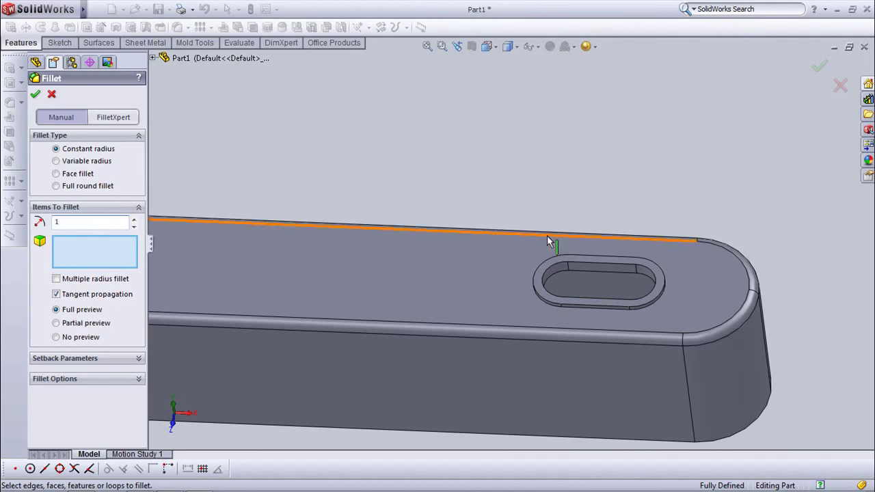
click(611, 307)
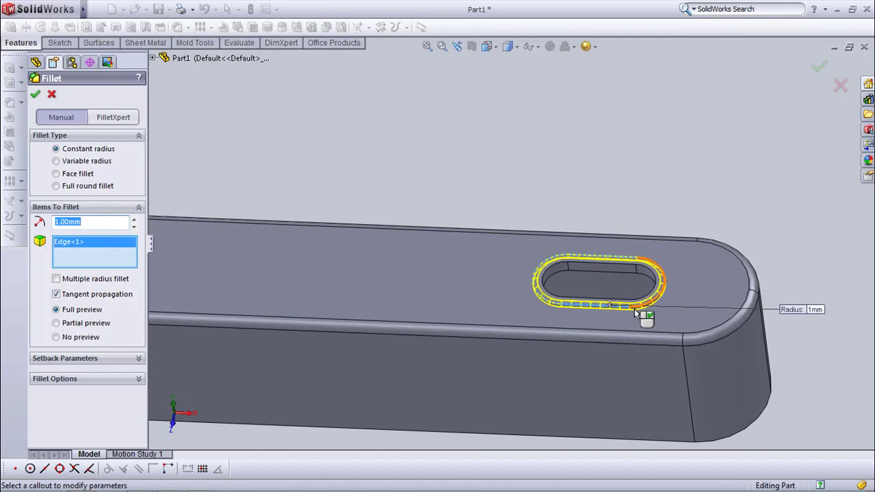
click(34, 94)
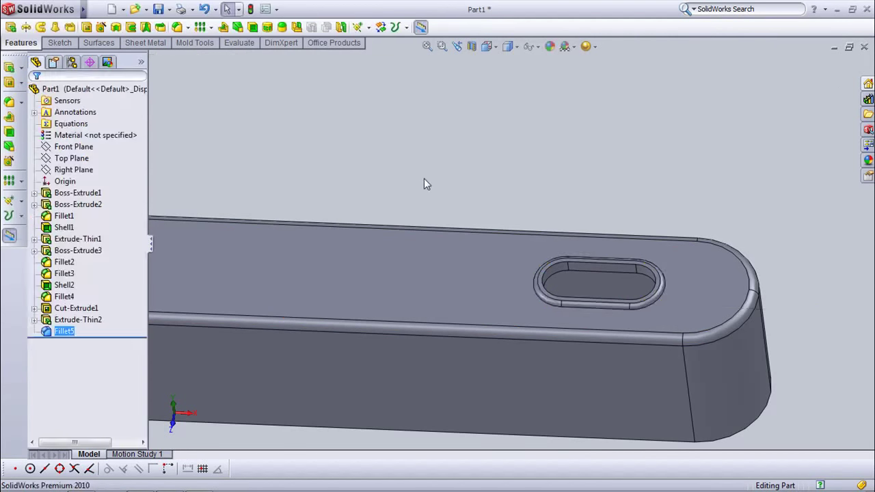
Step: Show the whole container with its handle in the isometric view
key(f)
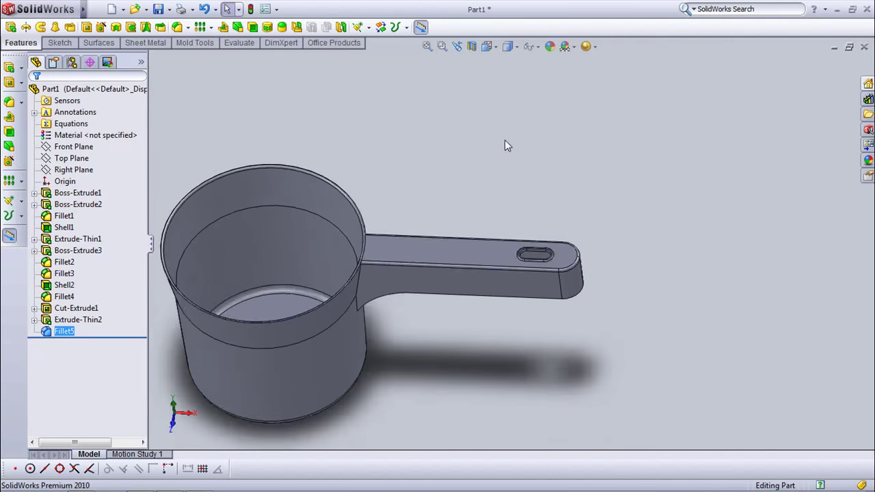
middle_drag(504, 143, 505, 113)
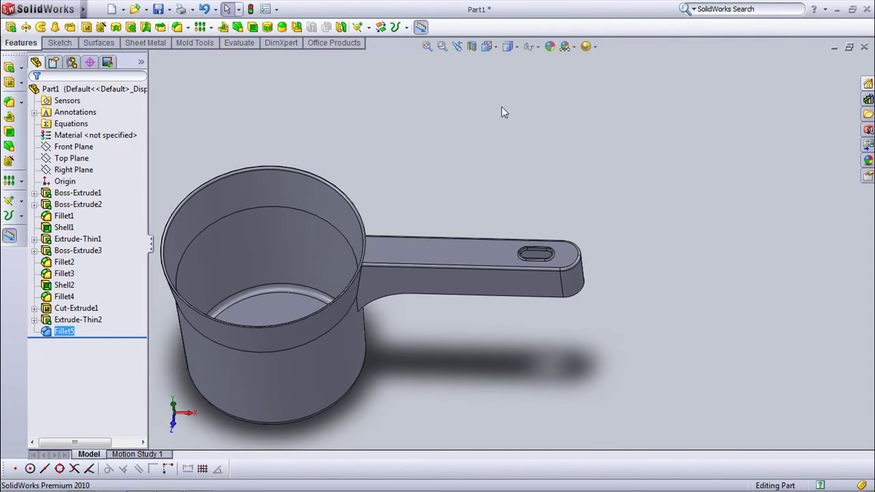
click(485, 47)
click(516, 62)
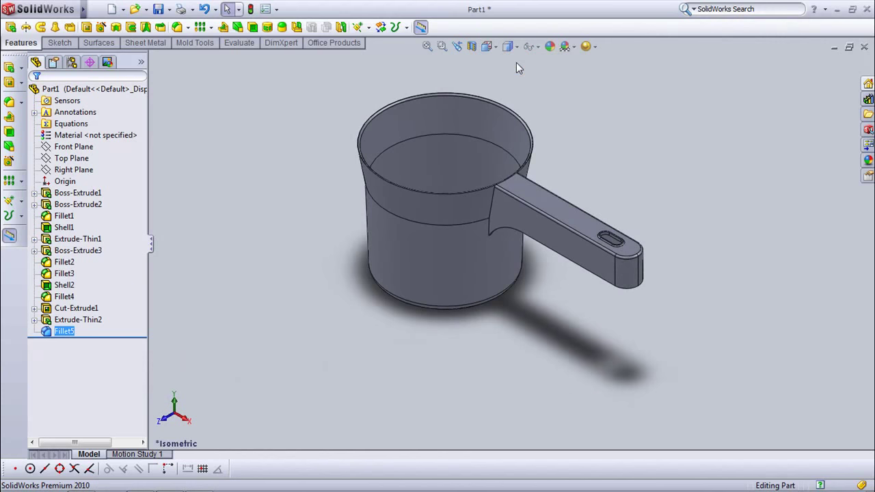